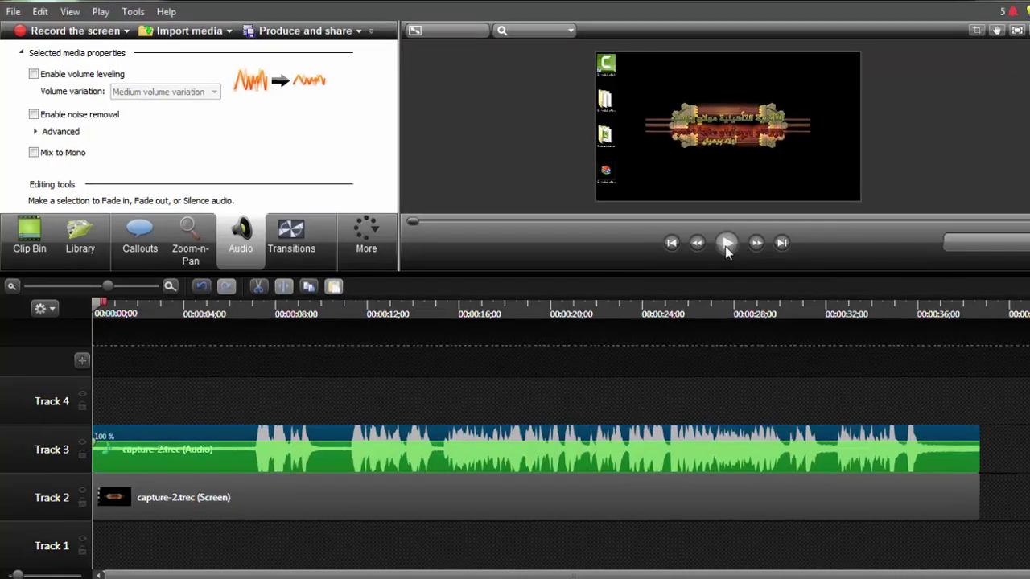
# - Play the opening of the capture-2.trec recording to hear its audio, and return the playhead to the start
pyautogui.click(708, 252)
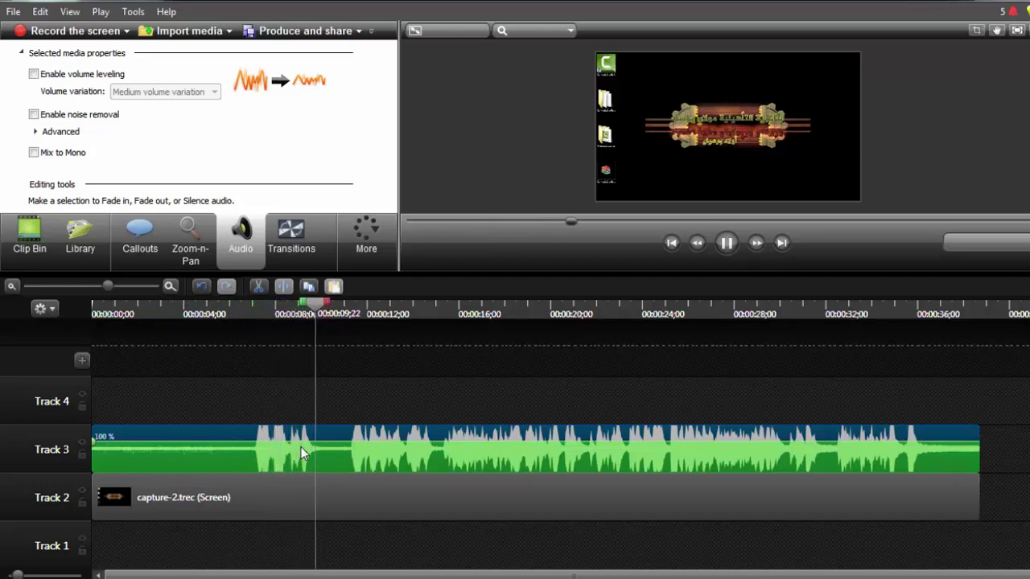
pyautogui.click(725, 246)
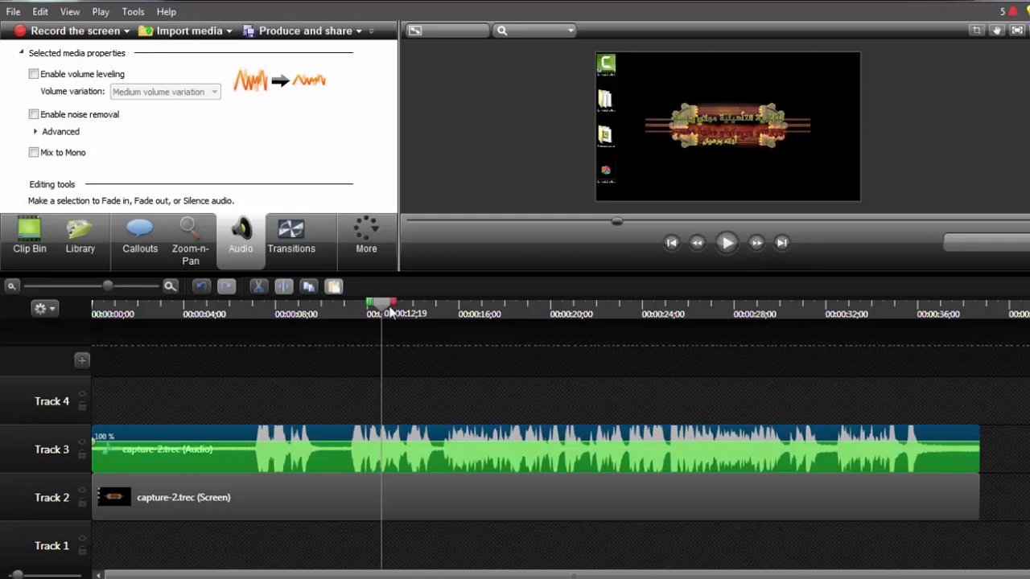
pyautogui.moveTo(385, 308); pyautogui.dragTo(83, 329)
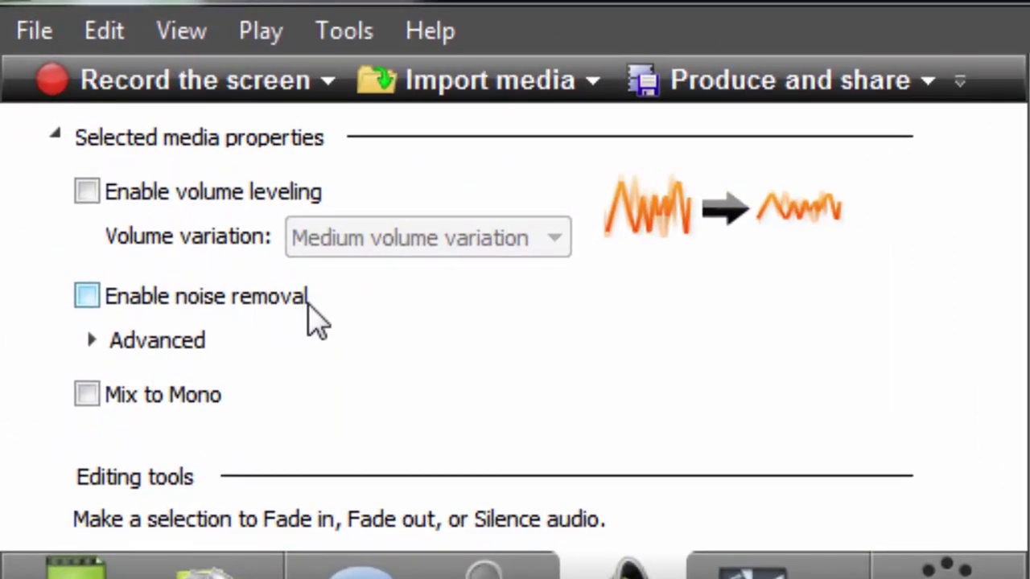
# - Examine the audio properties and expand the advanced noise removal settings
pyautogui.click(971, 306)
pyautogui.scroll(-2, 965, 305)
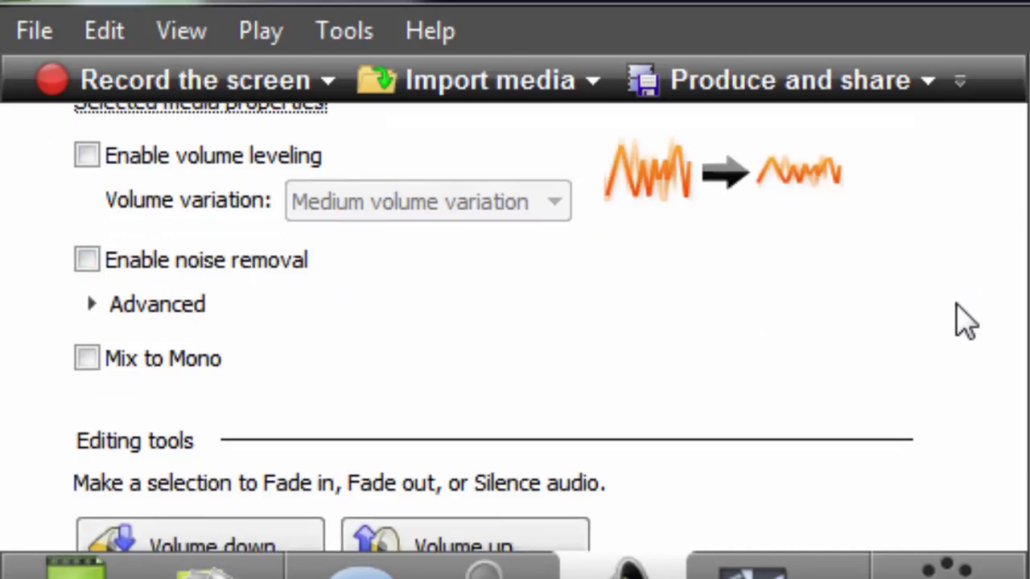
pyautogui.scroll(1, 965, 322)
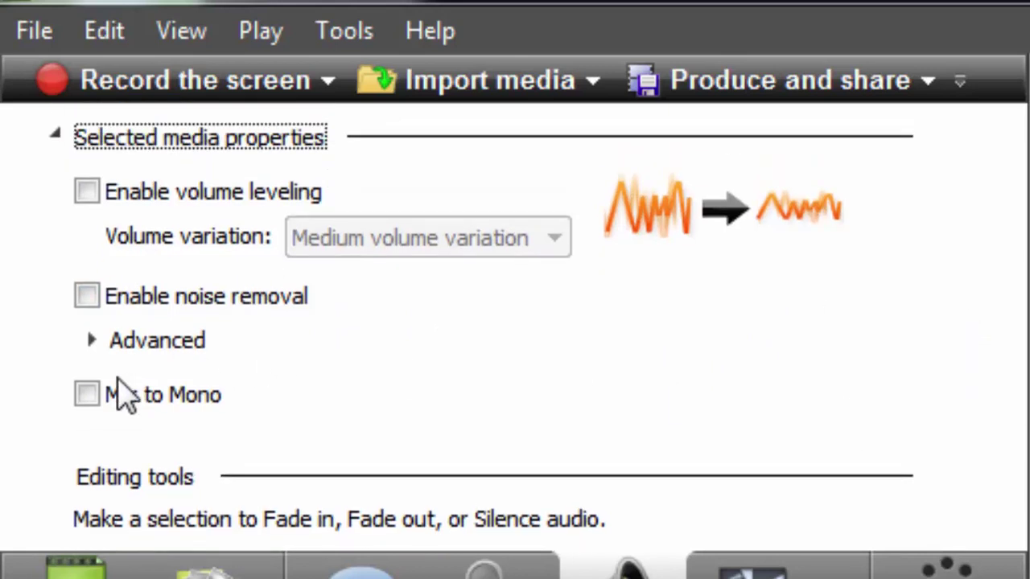
pyautogui.click(92, 341)
pyautogui.scroll(-1, 527, 328)
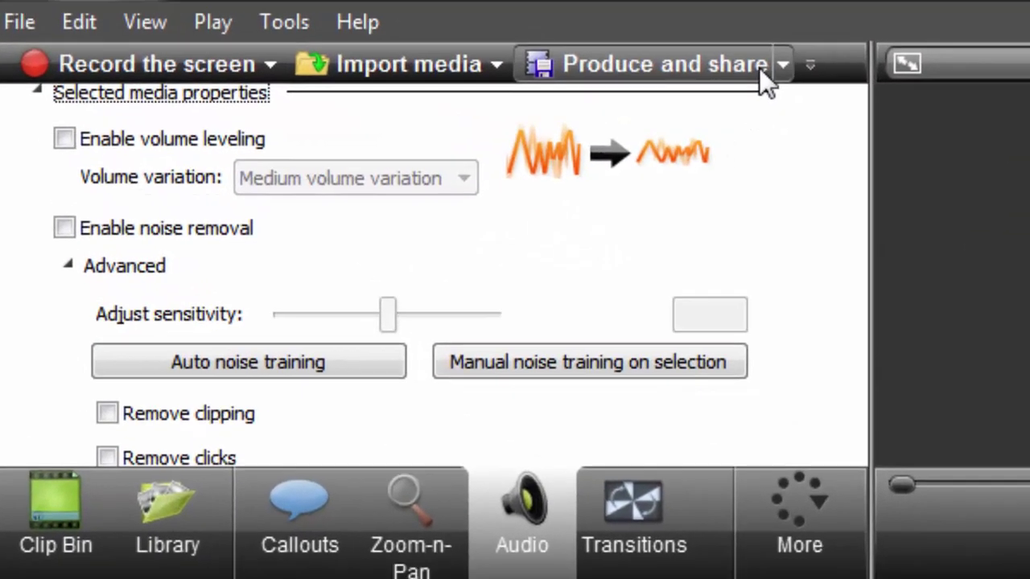
# - Produce the project as an MP3 audio file with the son_partie1 preset, named Untitled, in the Nouveau dossier (2) folder
pyautogui.click(759, 67)
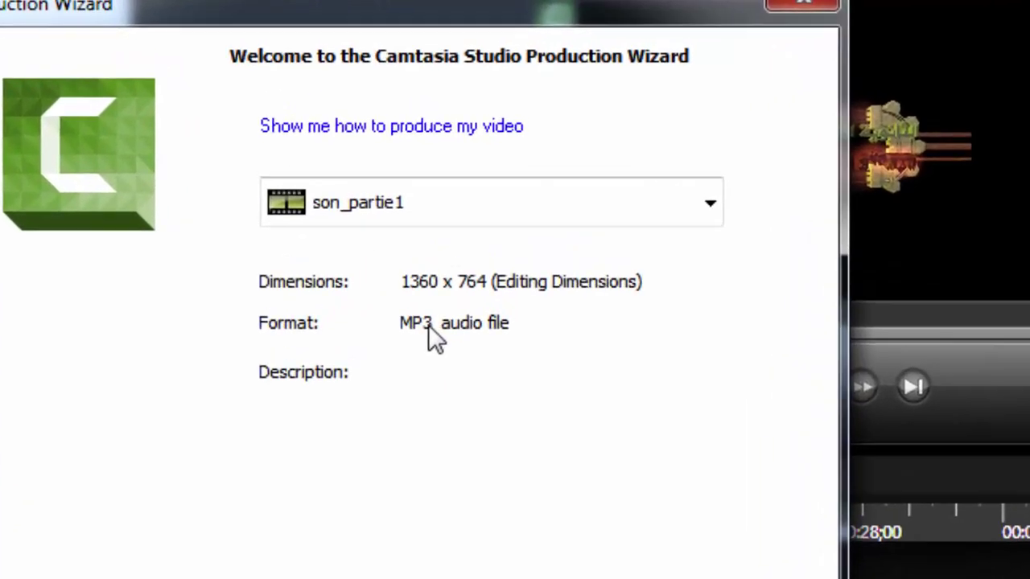
pyautogui.click(708, 204)
pyautogui.scroll(5, 679, 255)
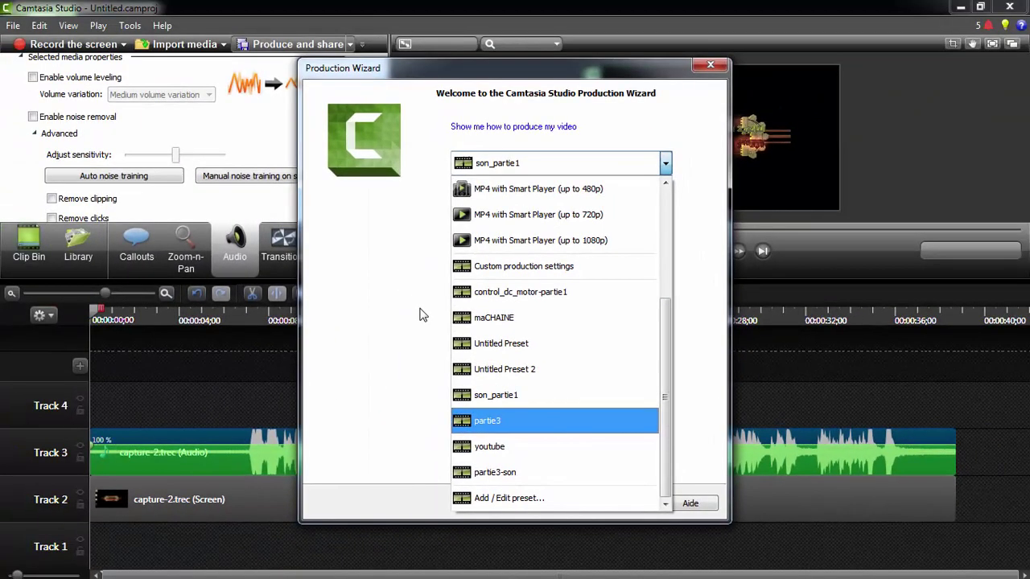
pyautogui.click(422, 315)
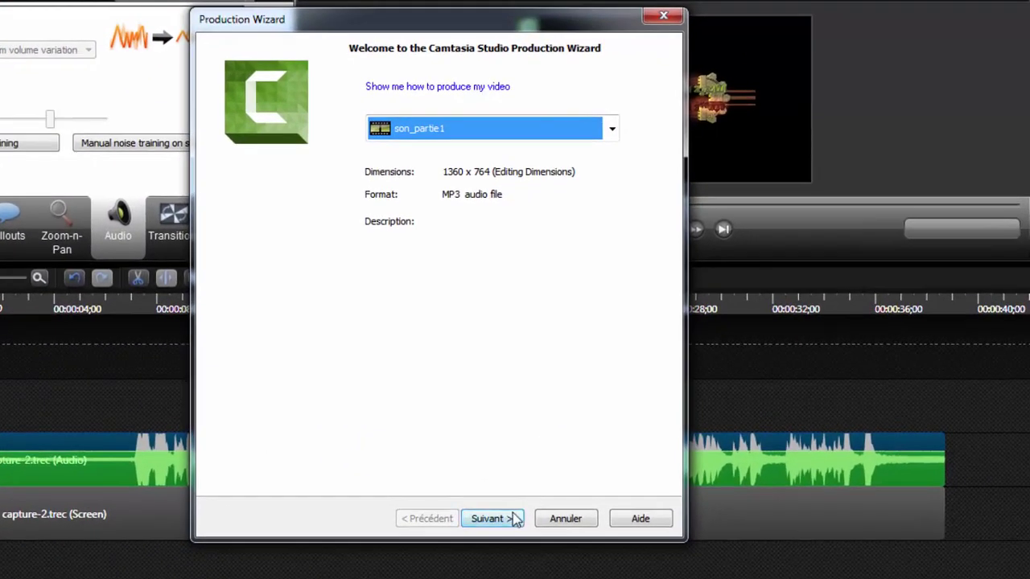
pyautogui.click(516, 520)
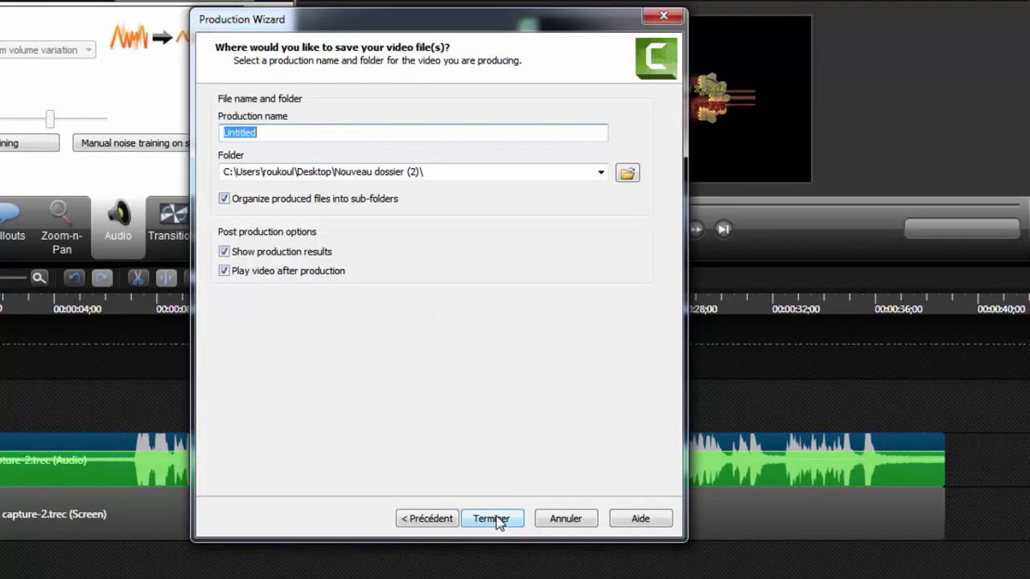
pyautogui.click(492, 519)
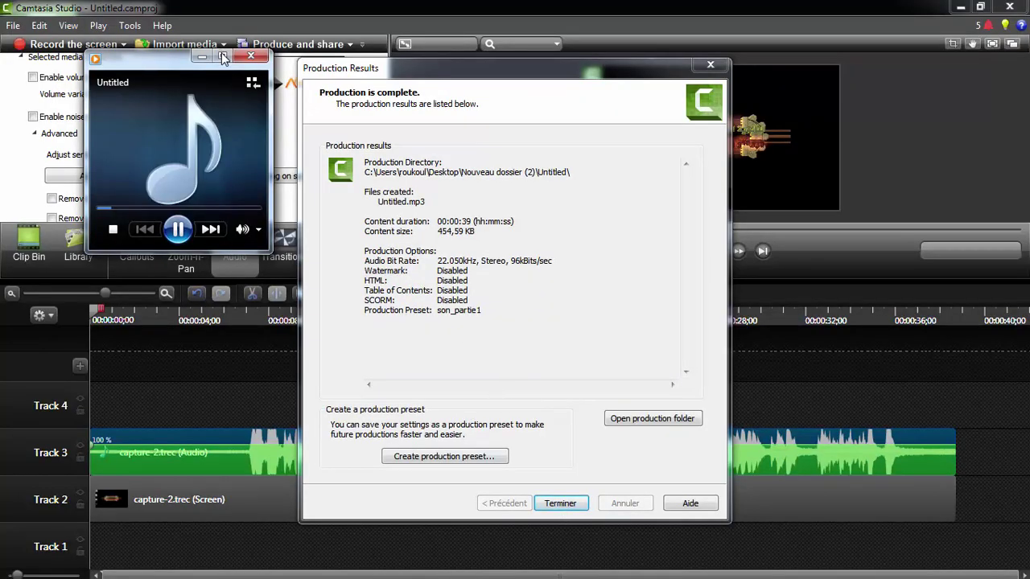
# - Listen to the produced Untitled.mp3 in the enlarged media player, and close the player and the production results
pyautogui.click(223, 55)
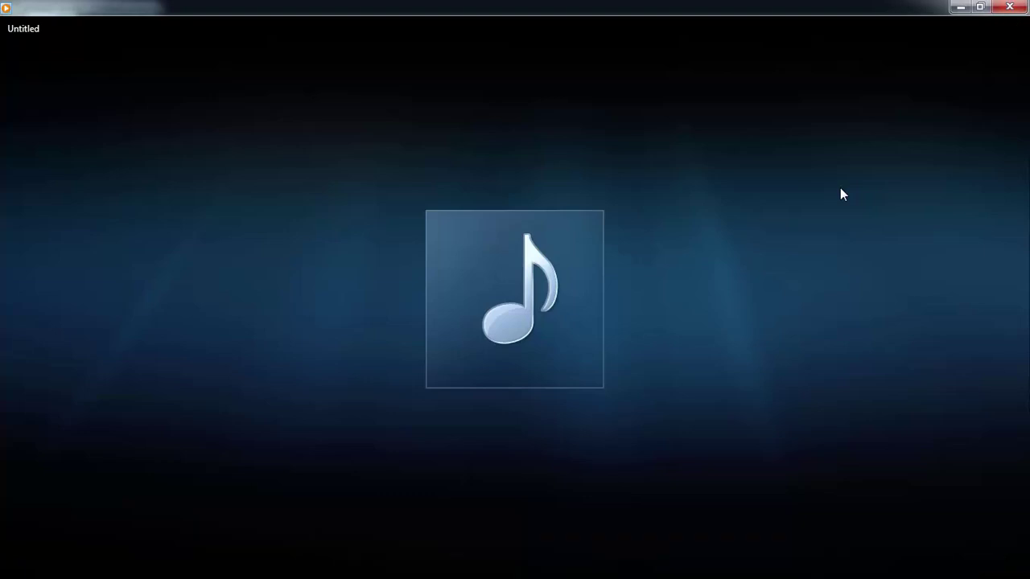
pyautogui.click(1001, 10)
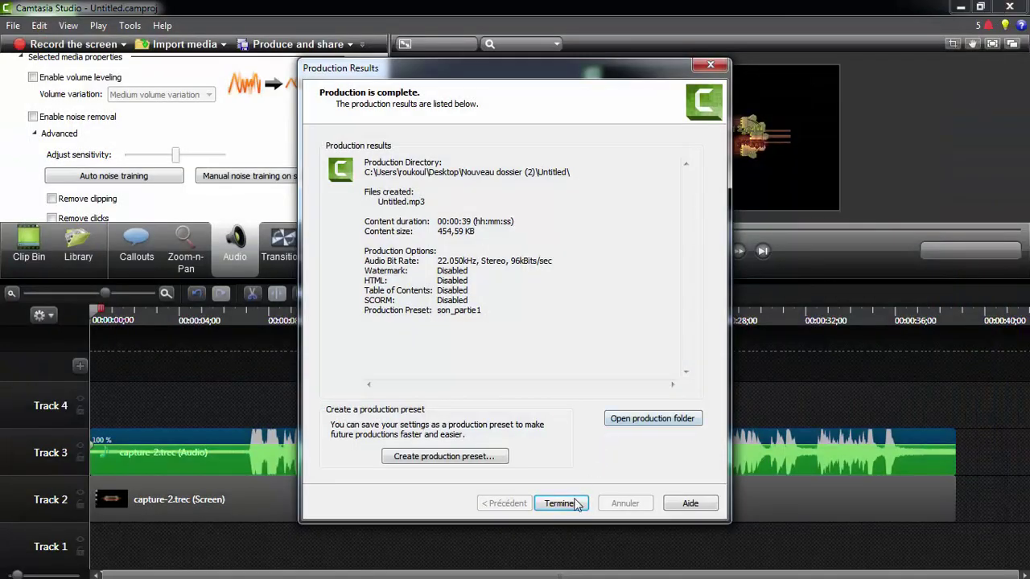
pyautogui.click(561, 504)
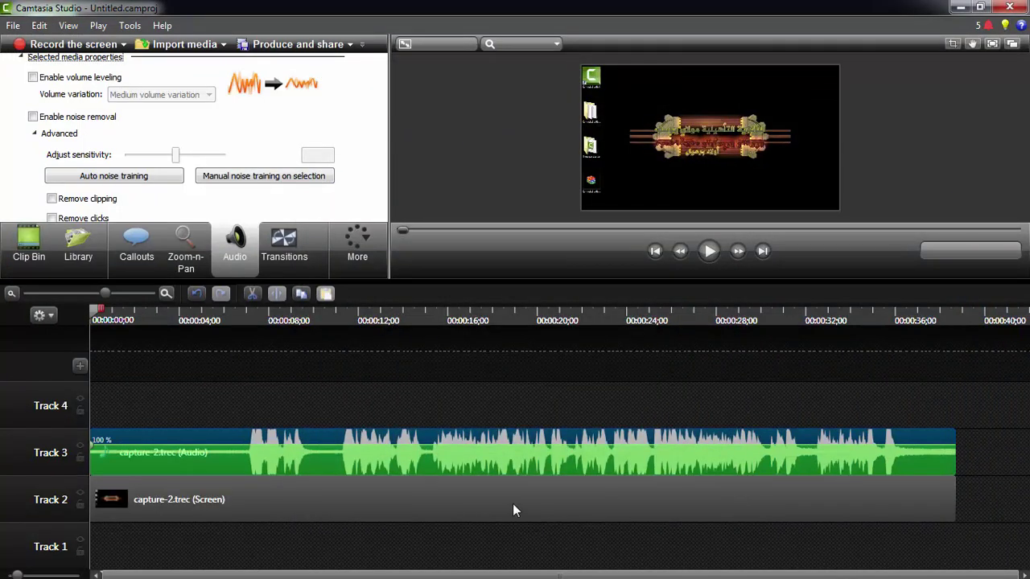
# - Minimize Camtasia Studio and launch Audacity from the desktop
pyautogui.click(960, 10)
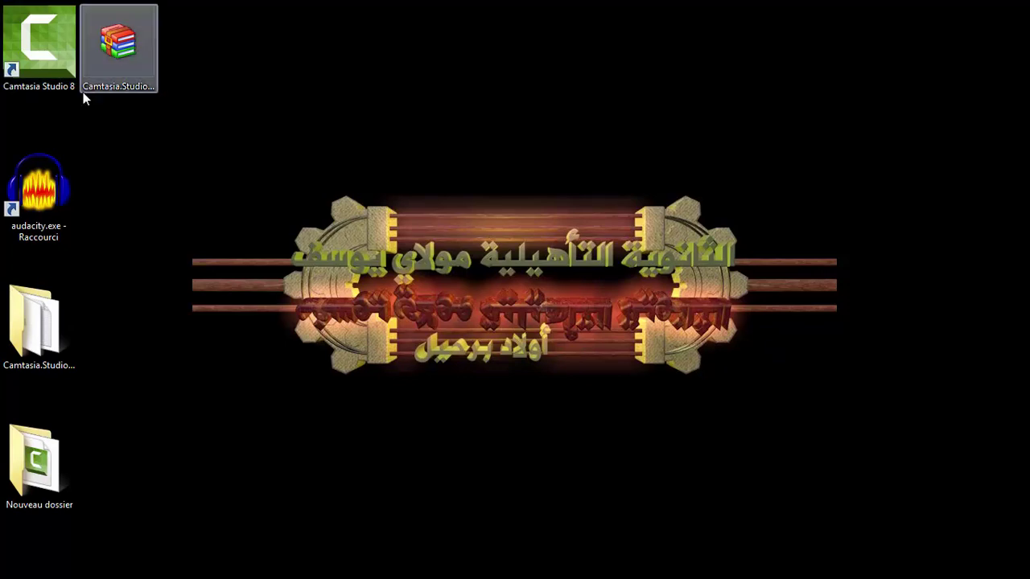
pyautogui.doubleClick(60, 182)
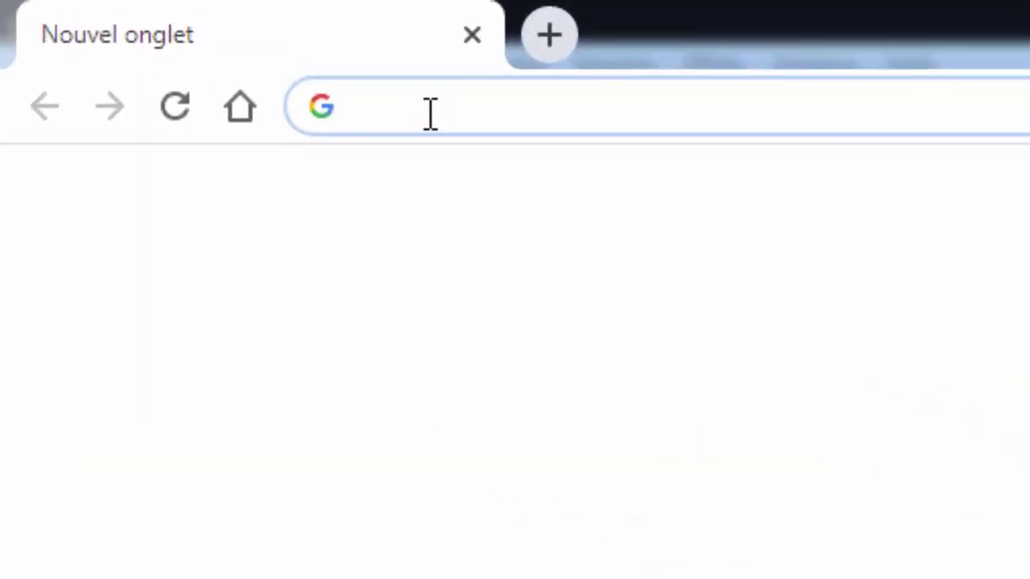
# - Search Google for audacity in the browser and open the official audacityteam.org website
pyautogui.write('audac')
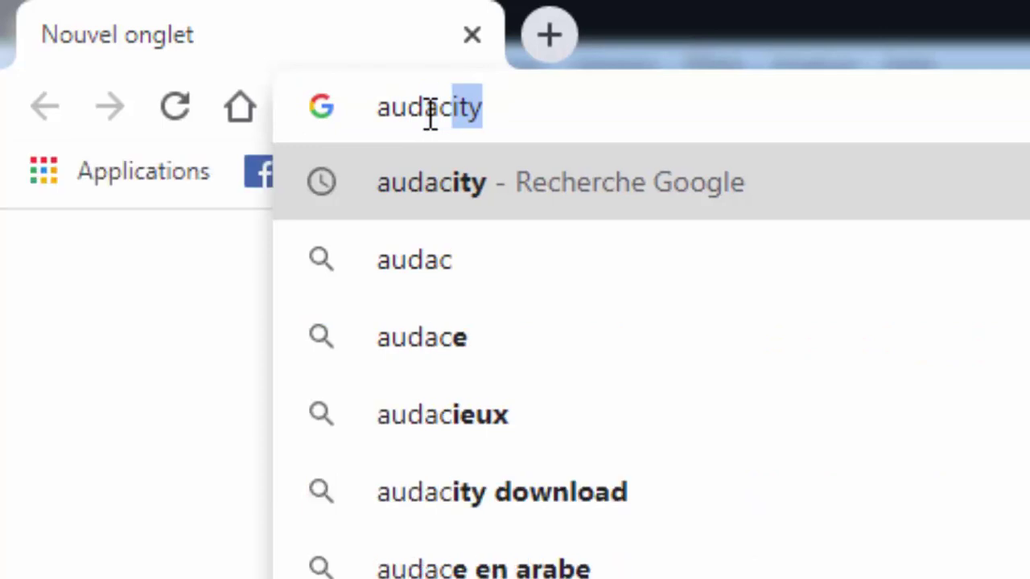
pyautogui.write('ity')
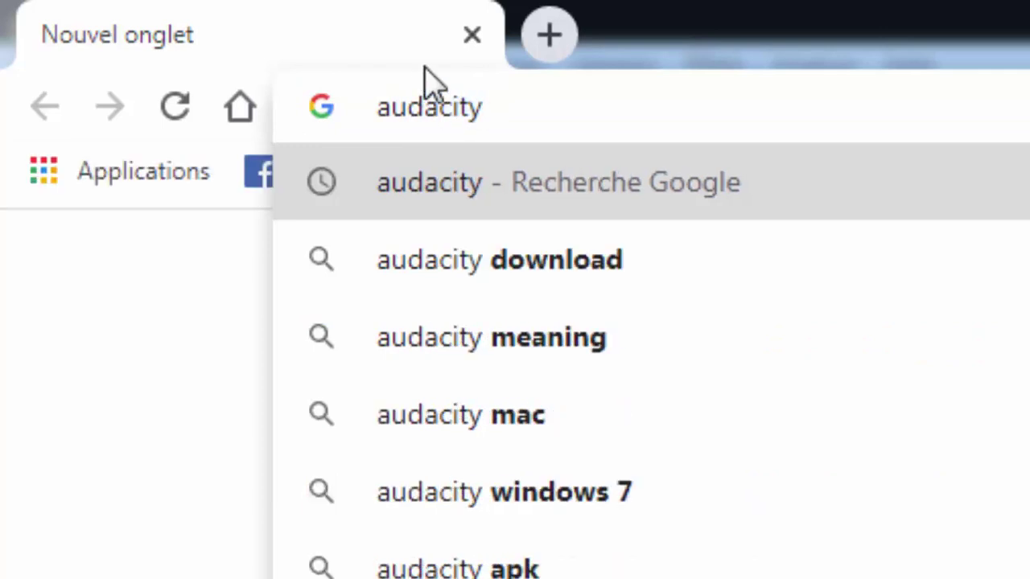
pyautogui.click(464, 182)
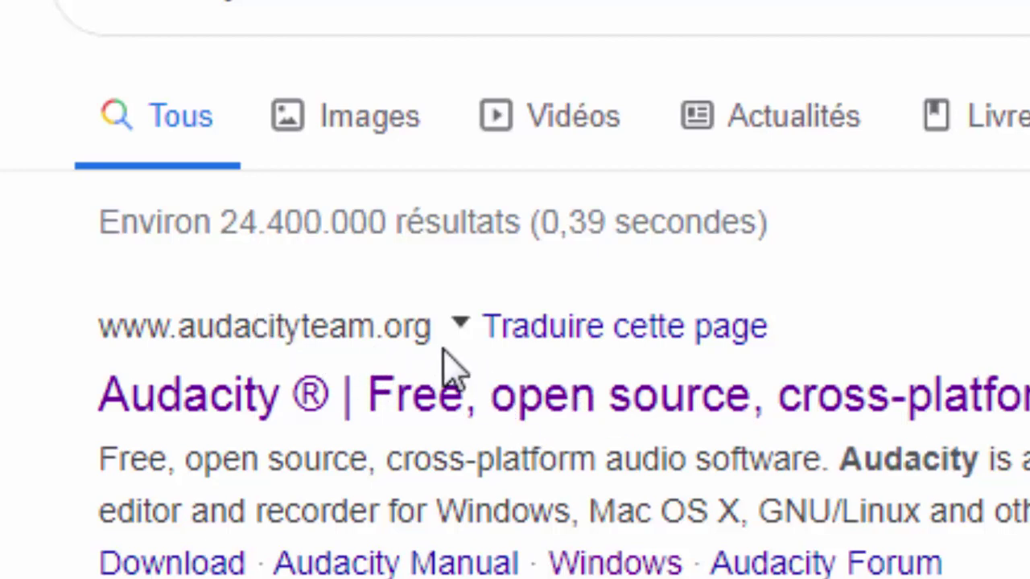
pyautogui.click(485, 420)
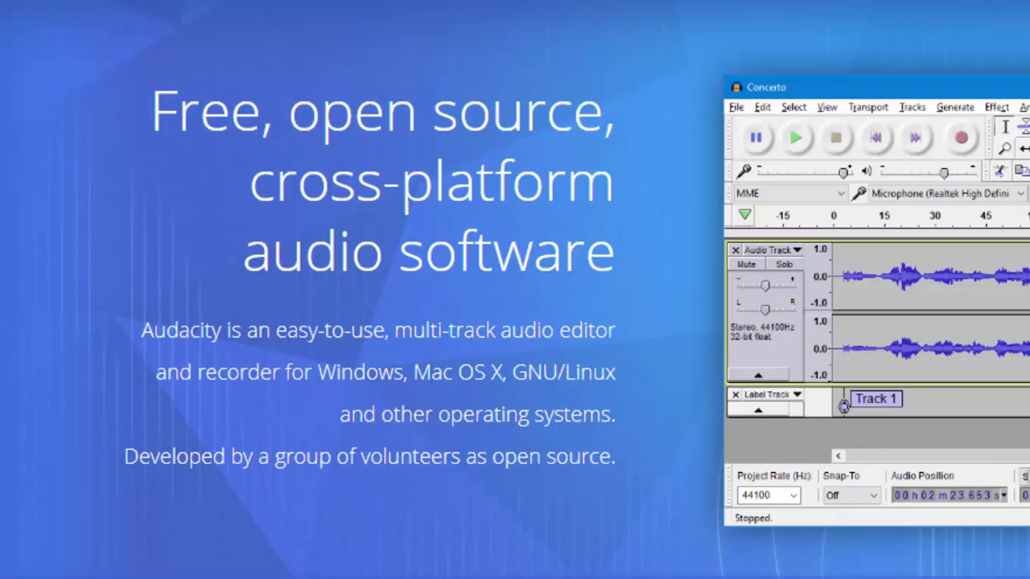
# - Open the Windows download page and examine the Audacity 2.3.3 installer and zip file options
pyautogui.scroll(2, 621, 35)
pyautogui.moveTo(531, 96)
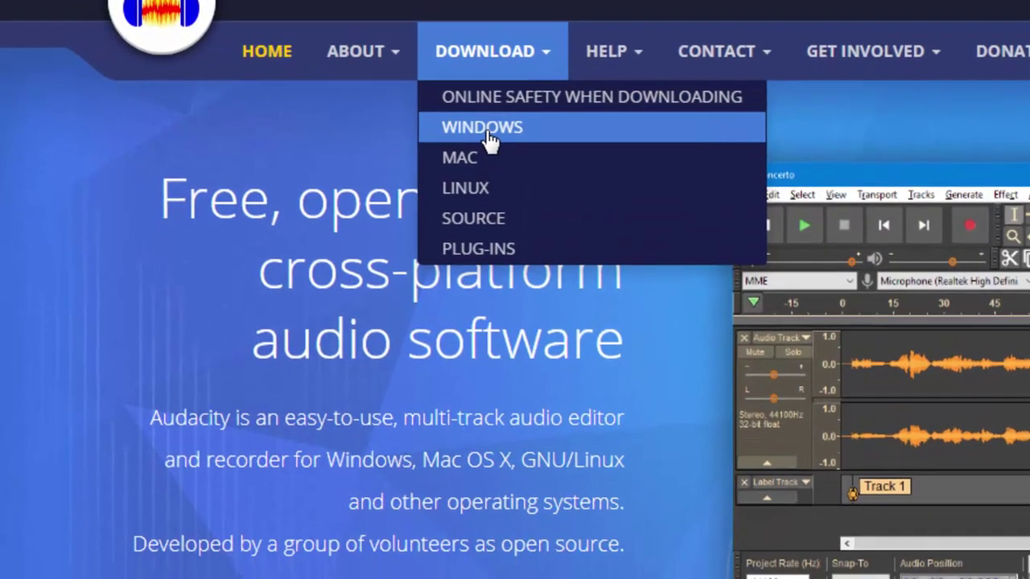
pyautogui.click(487, 132)
pyautogui.scroll(-1, 723, 216)
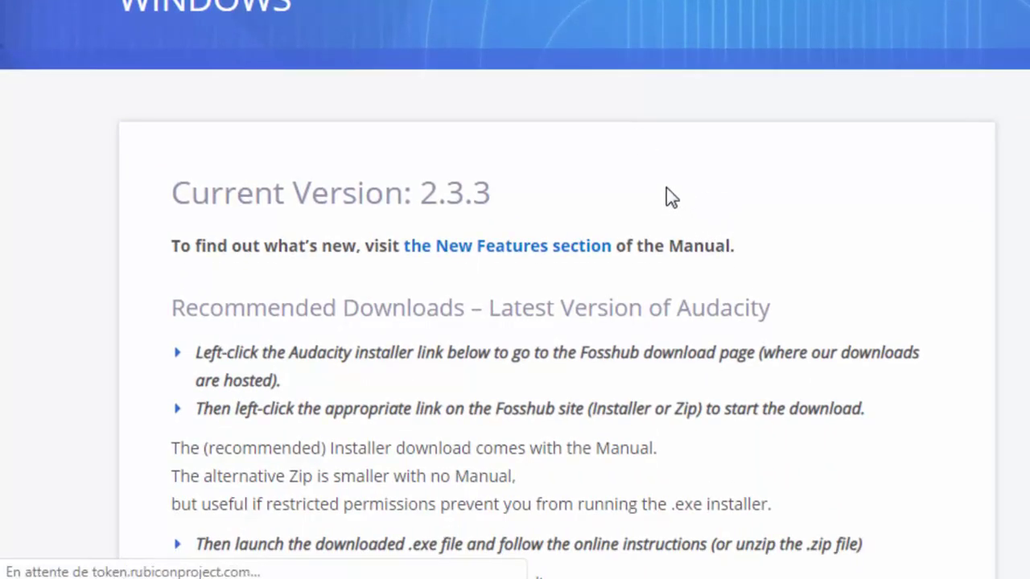
pyautogui.scroll(-2, 667, 193)
pyautogui.scroll(-1, 373, 338)
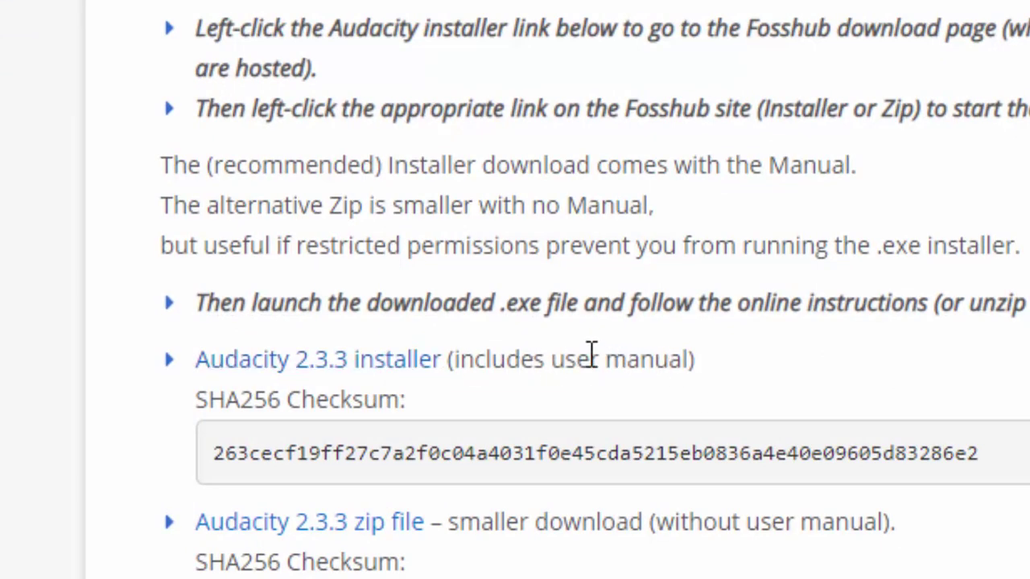
pyautogui.scroll(-2, 591, 354)
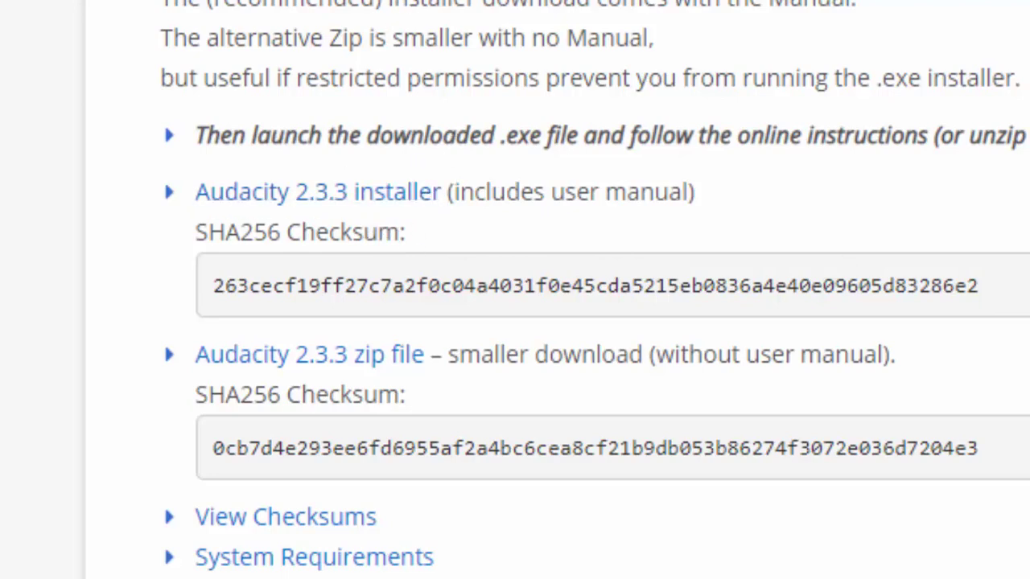
pyautogui.scroll(5, 773, 358)
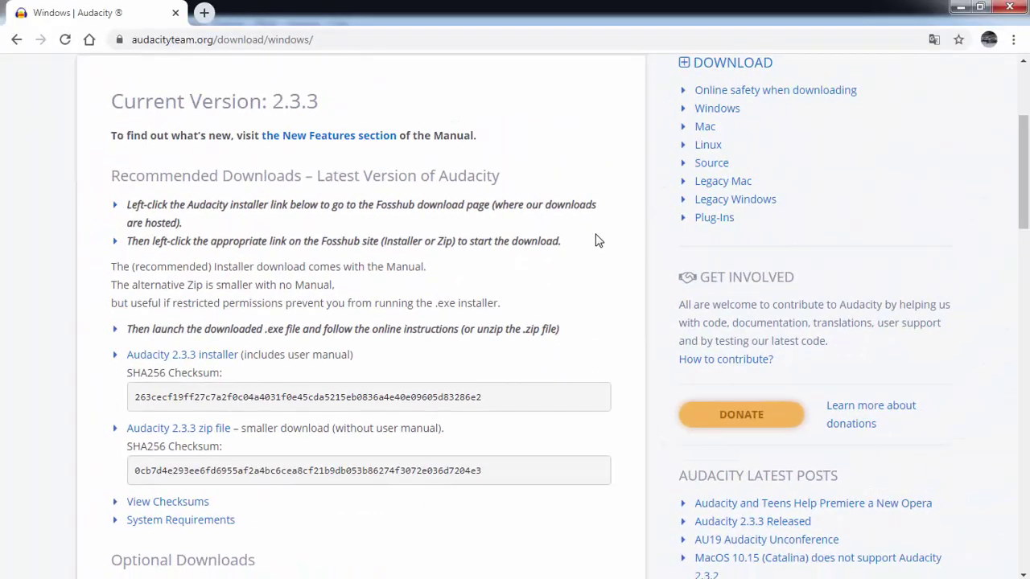
pyautogui.scroll(3, 603, 273)
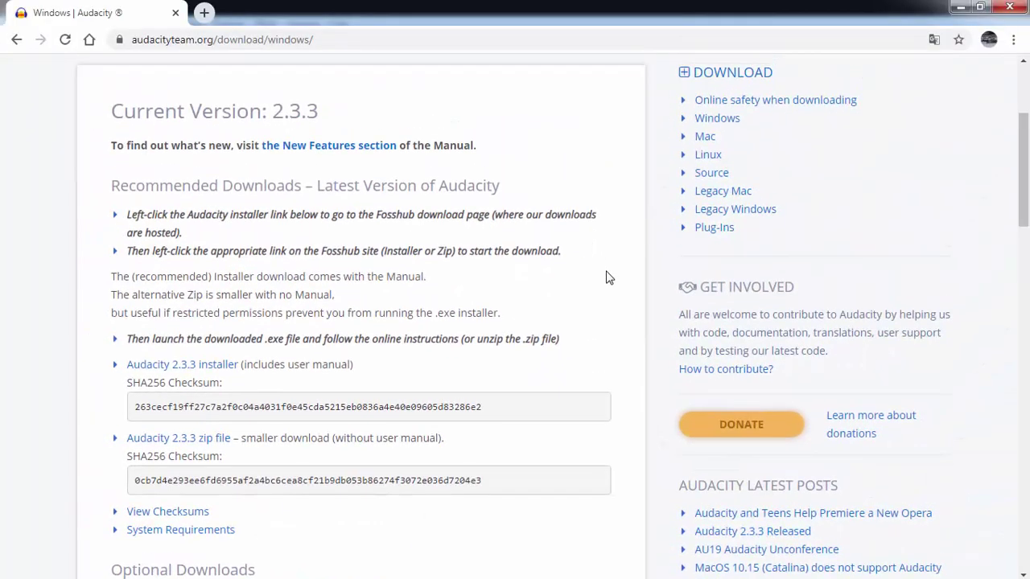
# - Close the browser, switch to Audacity and open the test.mp3 audio file from the test folder
pyautogui.click(1007, 9)
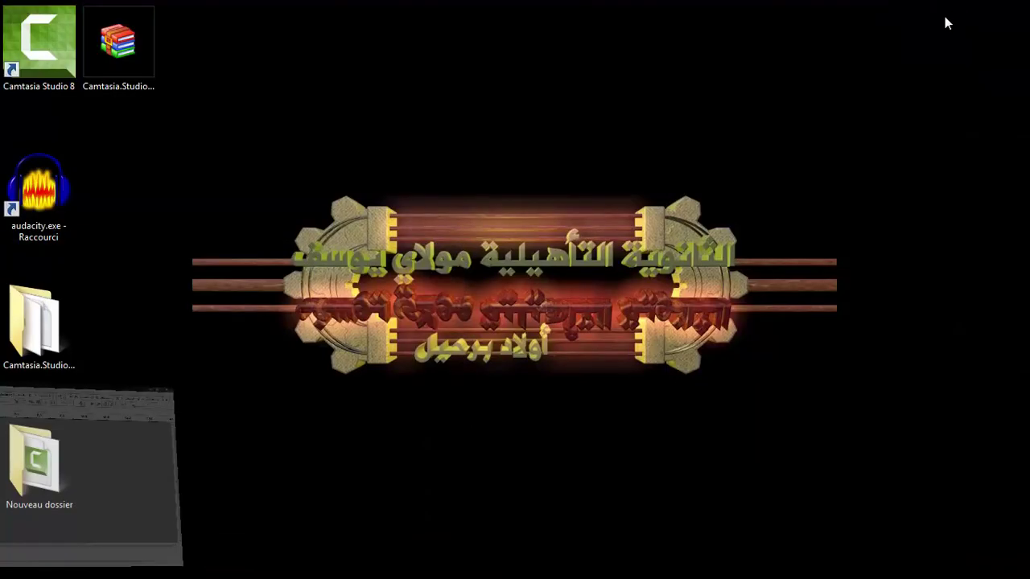
pyautogui.click(961, 7)
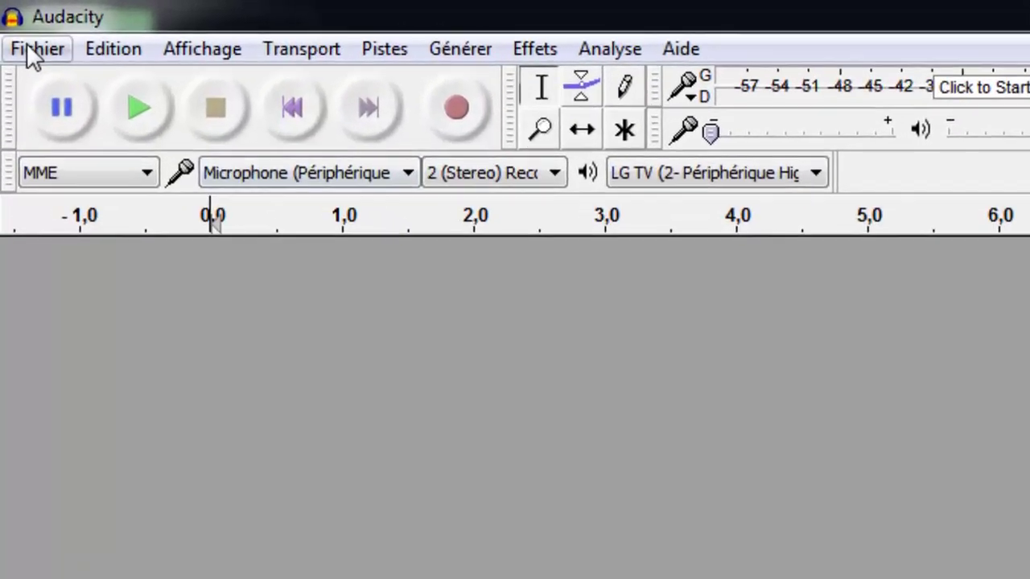
pyautogui.click(30, 48)
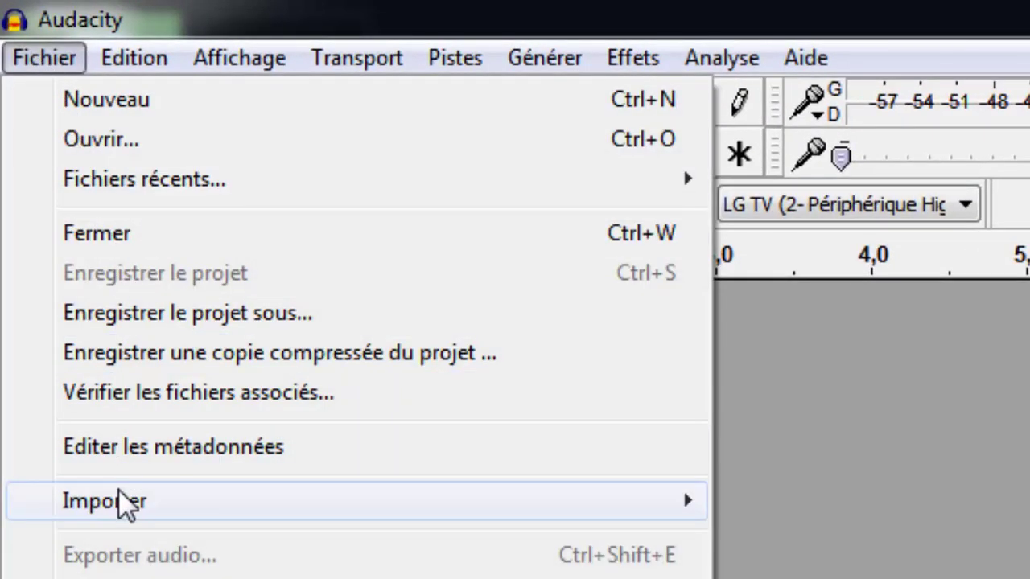
pyautogui.click(105, 141)
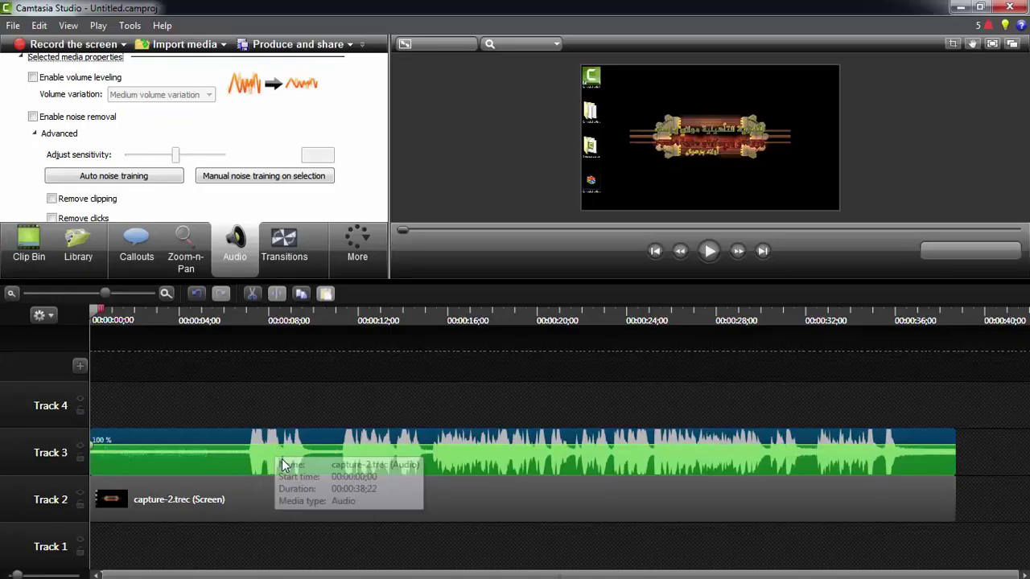
pyautogui.click(960, 6)
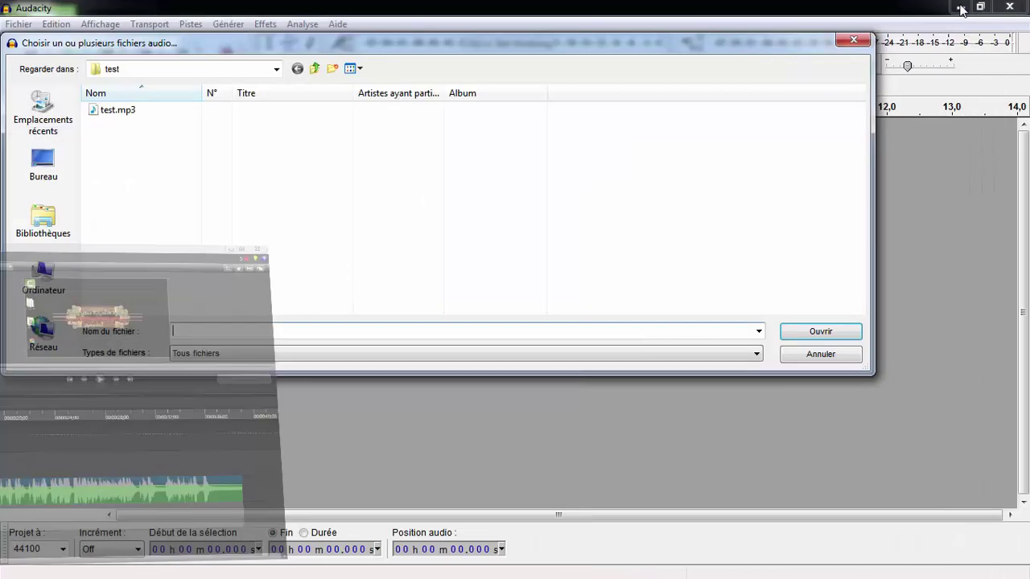
pyautogui.click(124, 112)
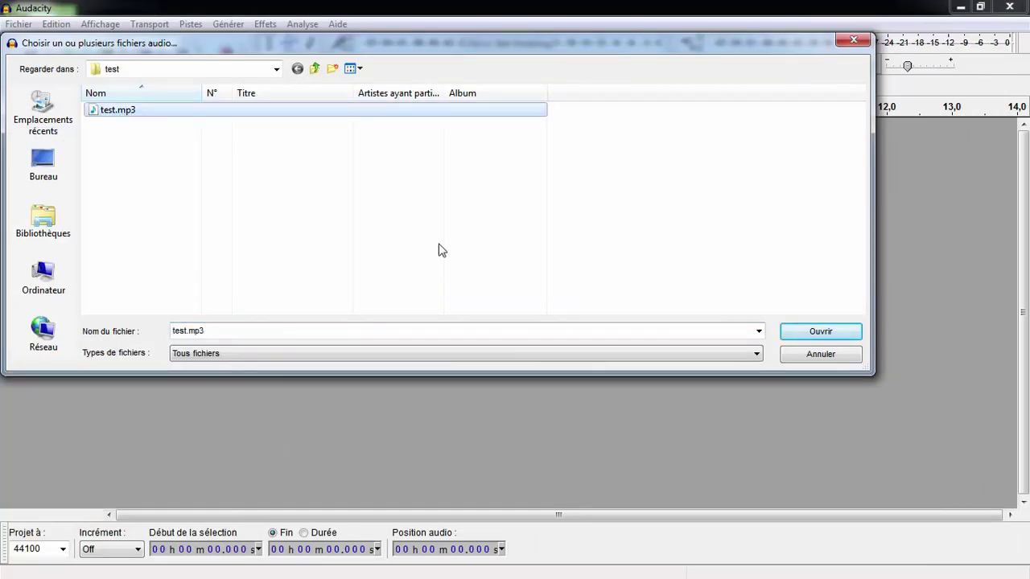
pyautogui.click(804, 333)
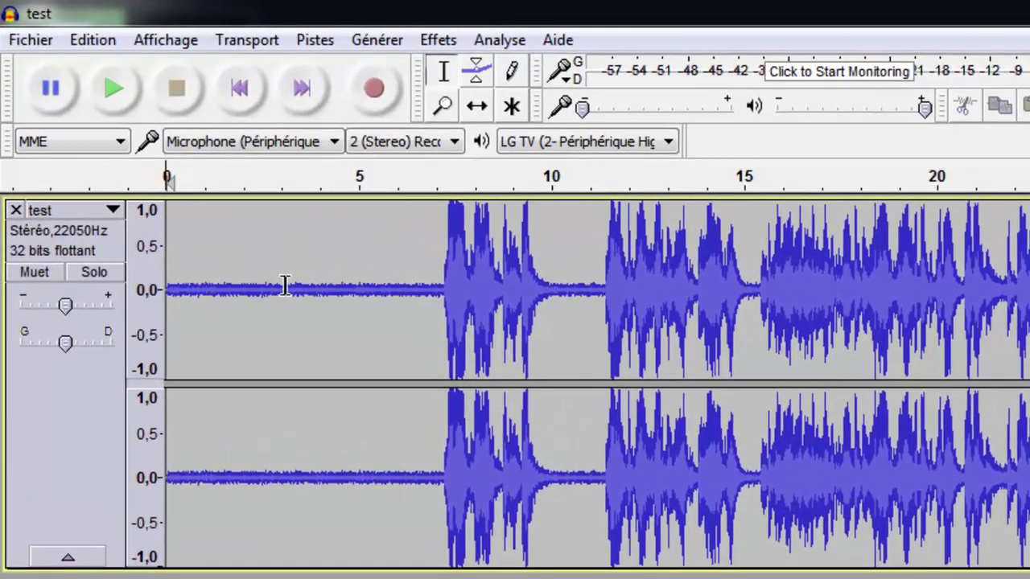
# - Play the start of the test track to hear its background noise, and stop playback
pyautogui.click(111, 90)
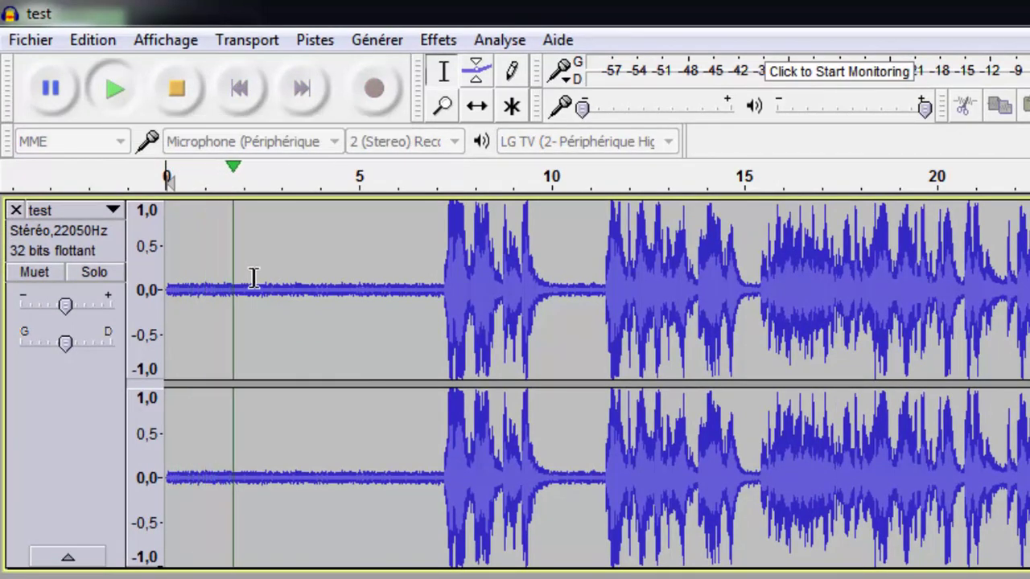
pyautogui.click(180, 101)
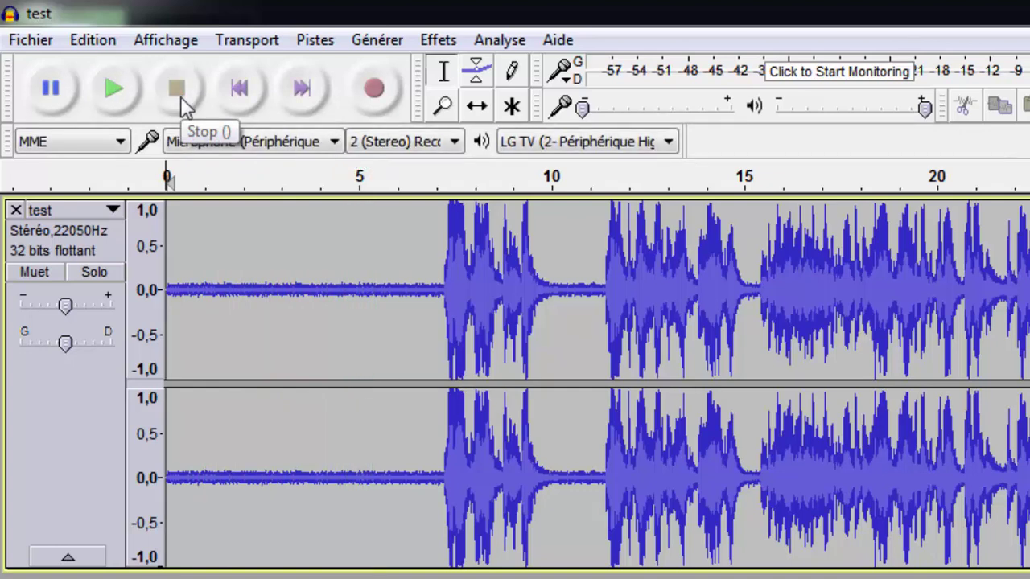
# - Open the Noise Reduction effect to examine its noise profile option and reduction settings, and close it
pyautogui.click(438, 42)
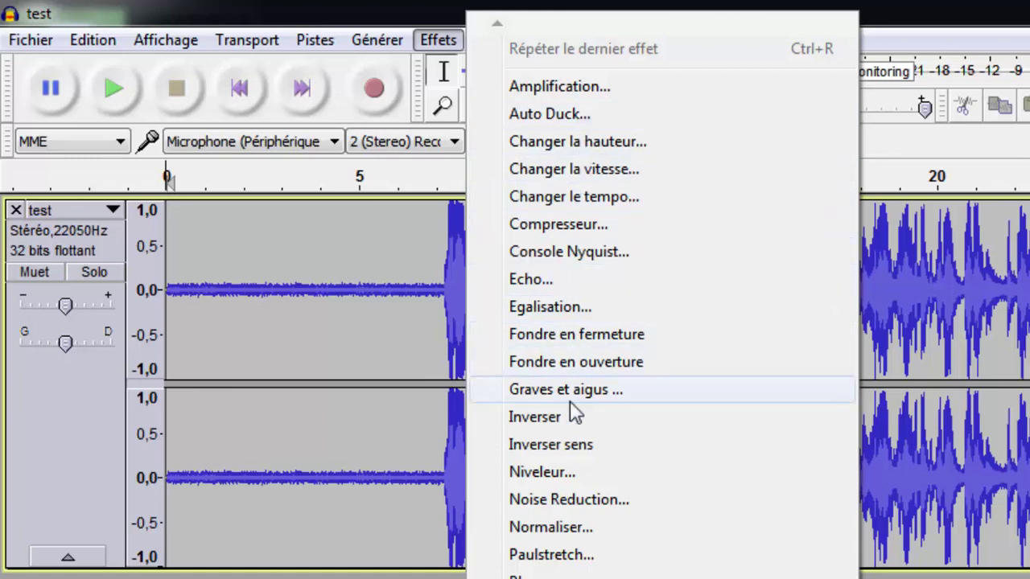
pyautogui.click(565, 503)
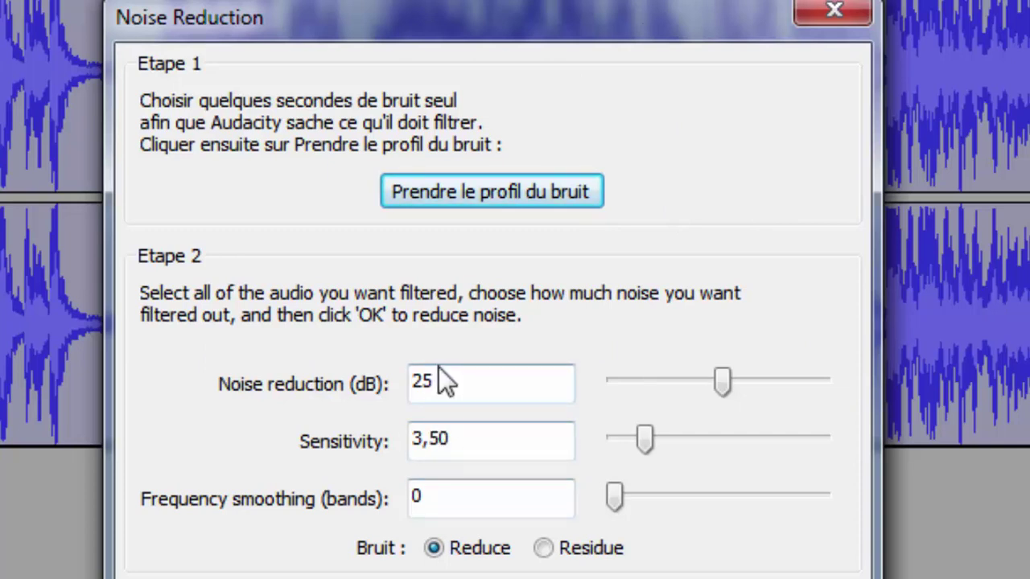
pyautogui.click(418, 450)
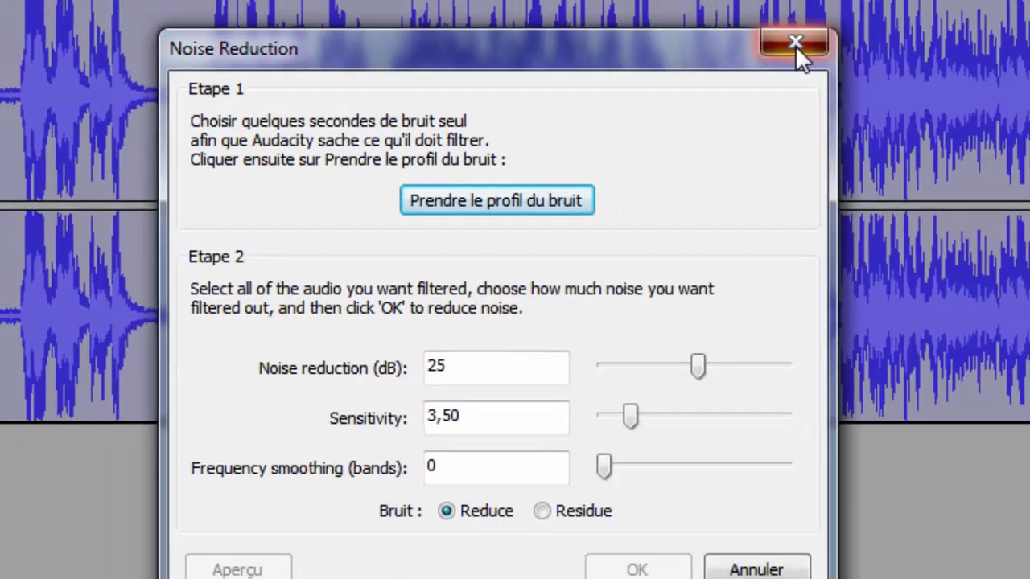
pyautogui.click(834, 14)
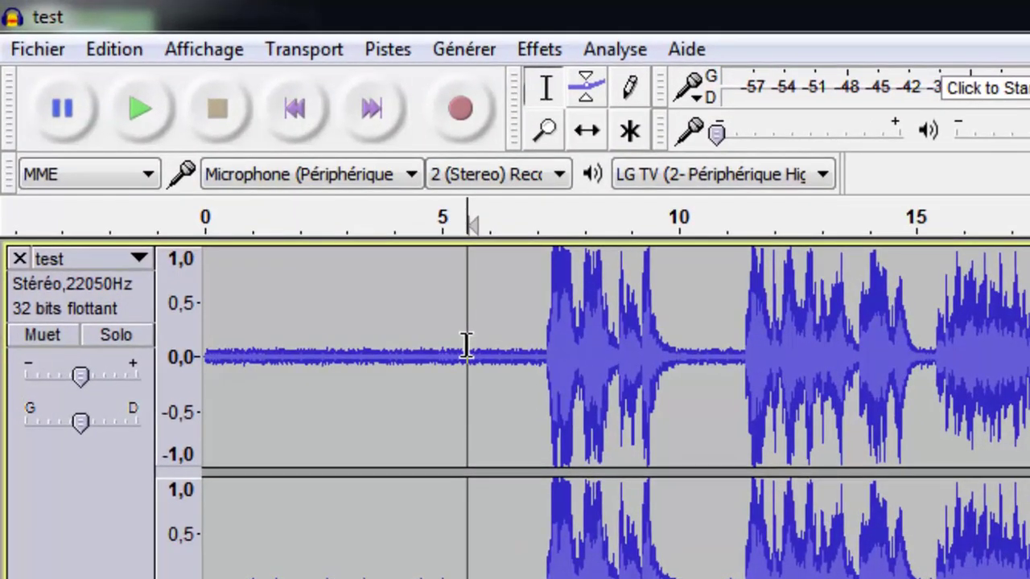
pyautogui.moveTo(467, 346); pyautogui.dragTo(297, 340)
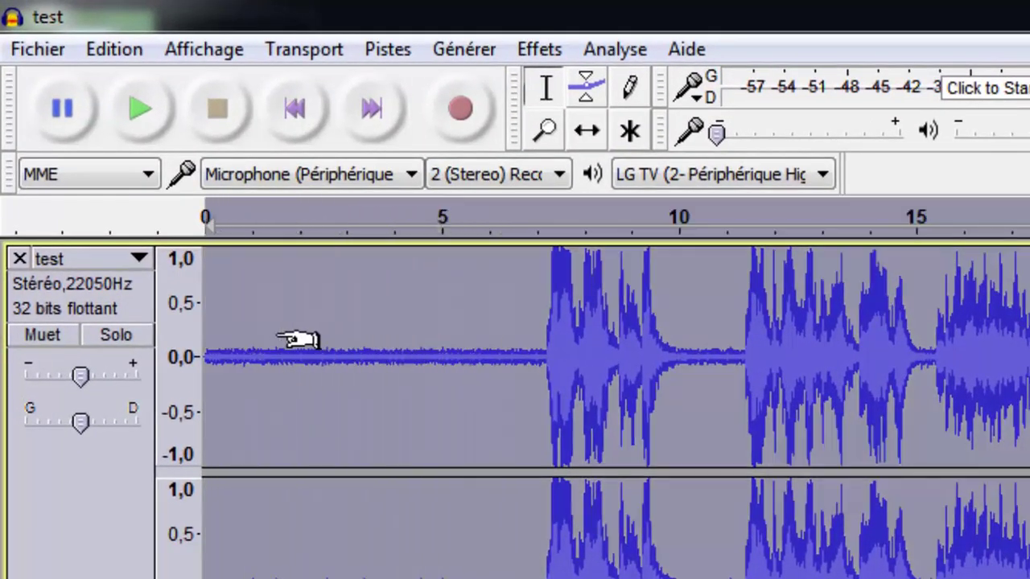
pyautogui.click(376, 356)
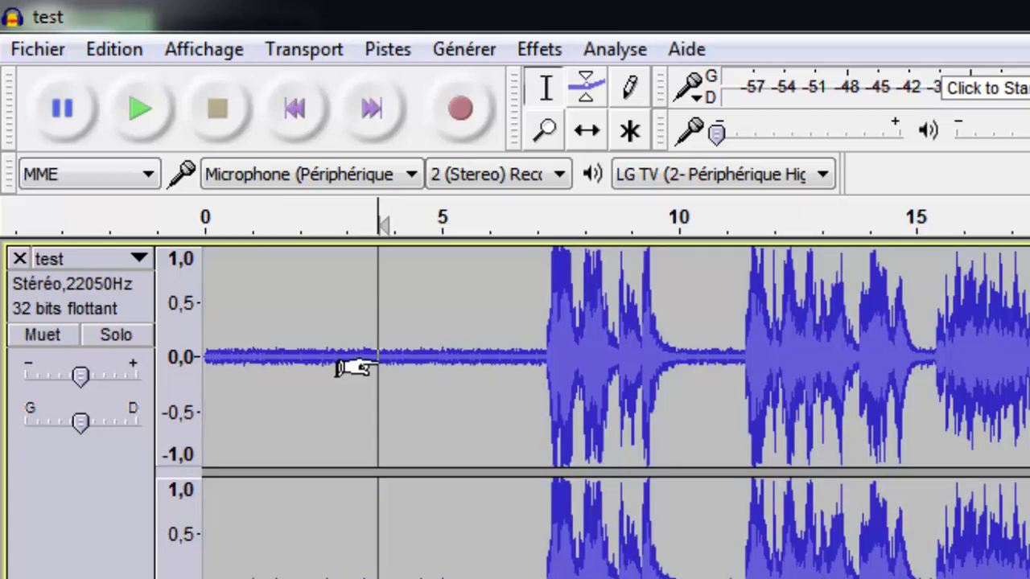
pyautogui.doubleClick(377, 364)
pyautogui.click(386, 358)
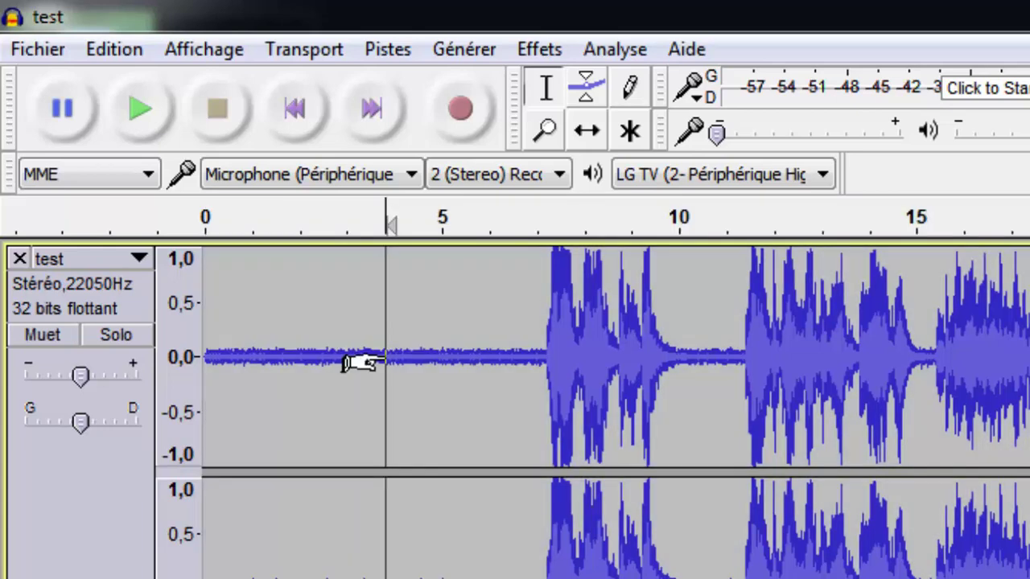
pyautogui.doubleClick(358, 362)
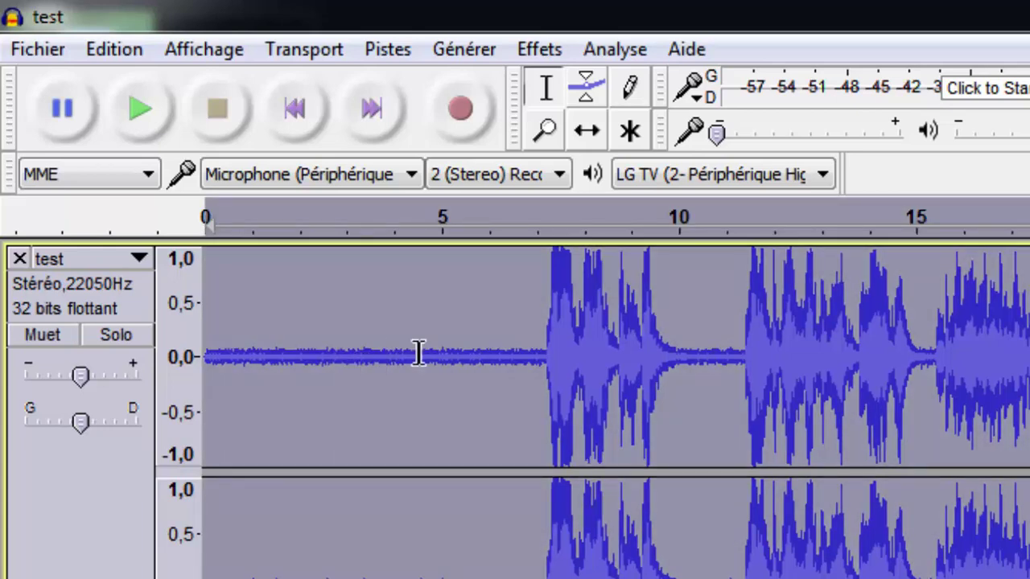
pyautogui.click(419, 354)
pyautogui.click(456, 358)
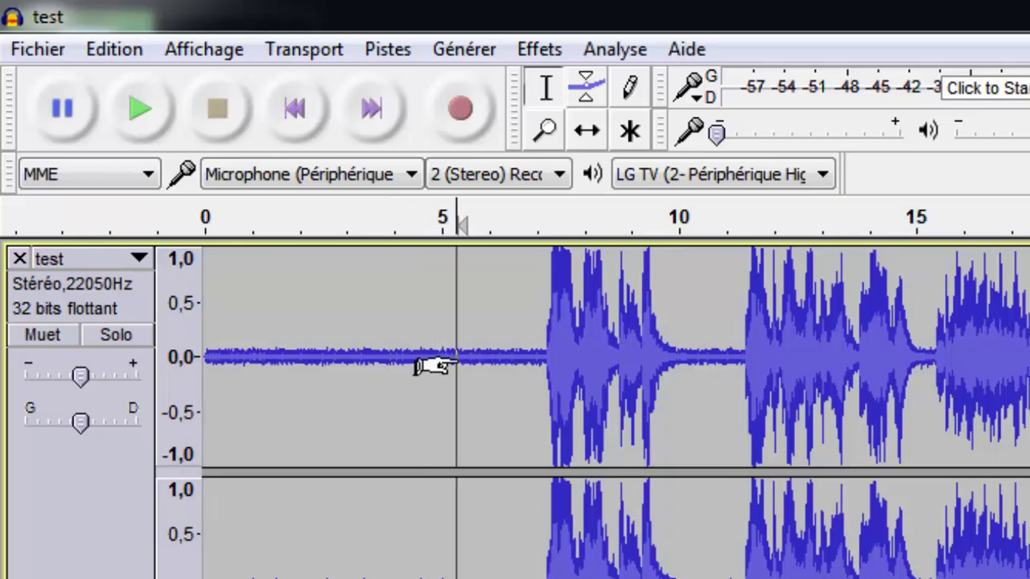
pyautogui.hotkey('ctrl', 'a')
pyautogui.click(459, 360)
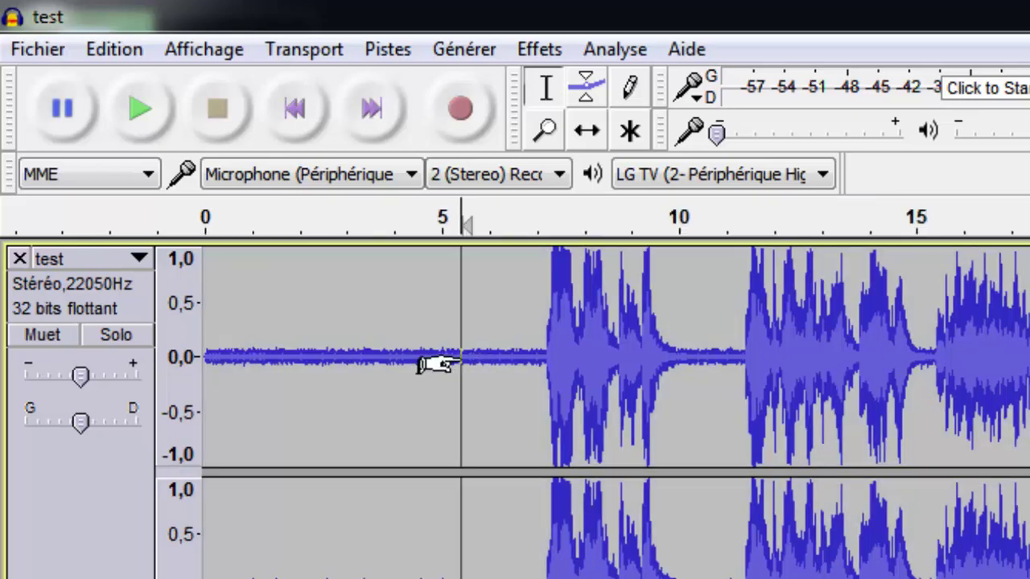
# - Select the noise-only stretch from about 1.5 to 5.4 seconds and capture its noise profile with Noise Reduction
pyautogui.moveTo(458, 361); pyautogui.dragTo(275, 362)
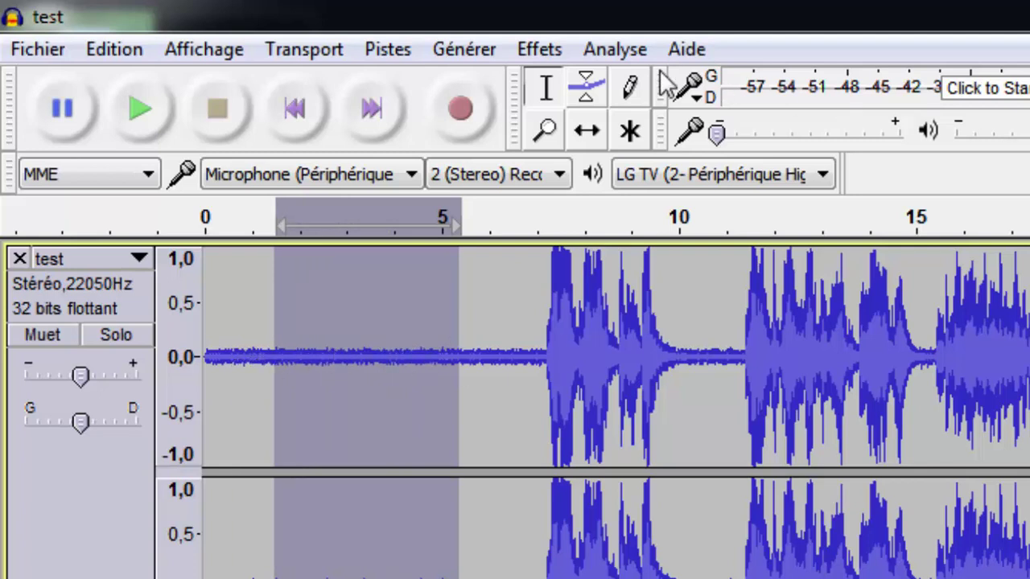
pyautogui.click(544, 50)
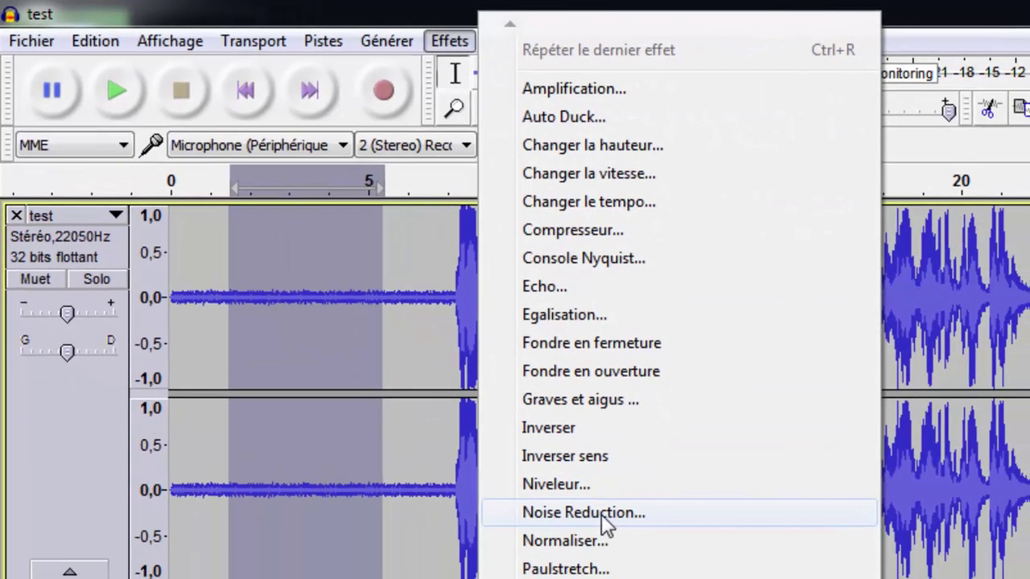
pyautogui.click(601, 514)
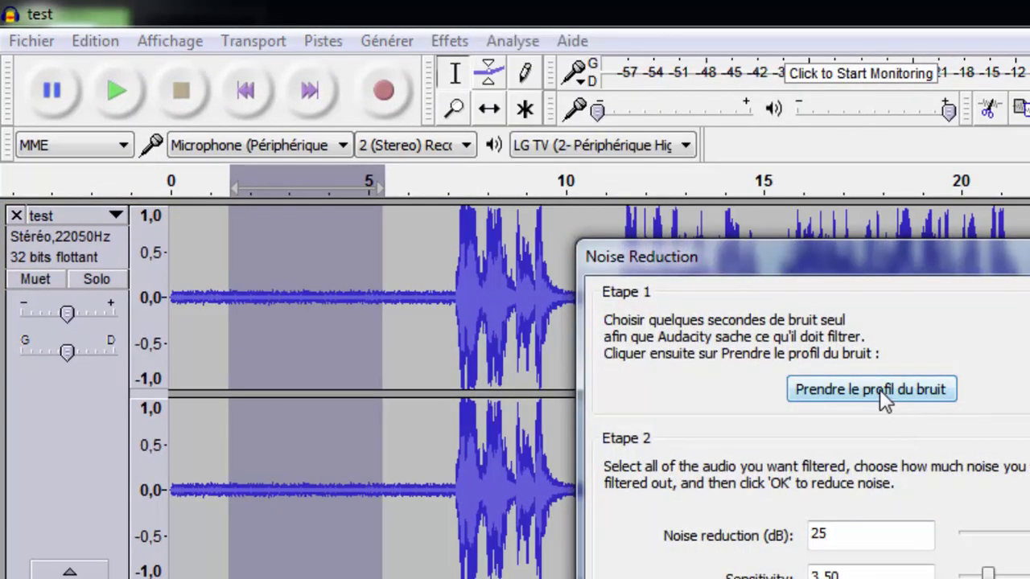
pyautogui.click(879, 389)
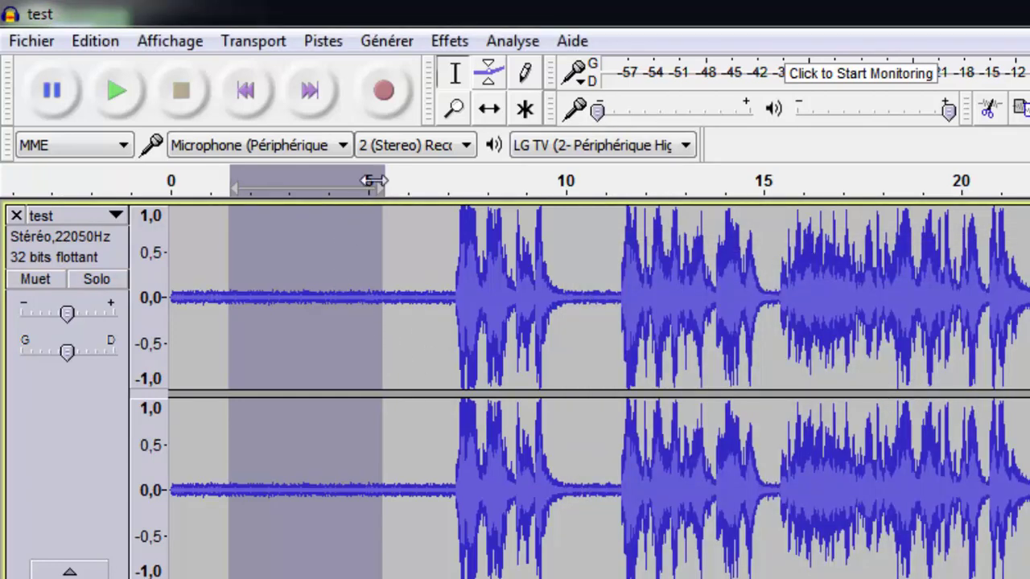
# - Select the whole test track and apply Noise Reduction with 25 dB, sensitivity 3,50, 0 smoothing bands and the Reduce option
pyautogui.click(49, 251)
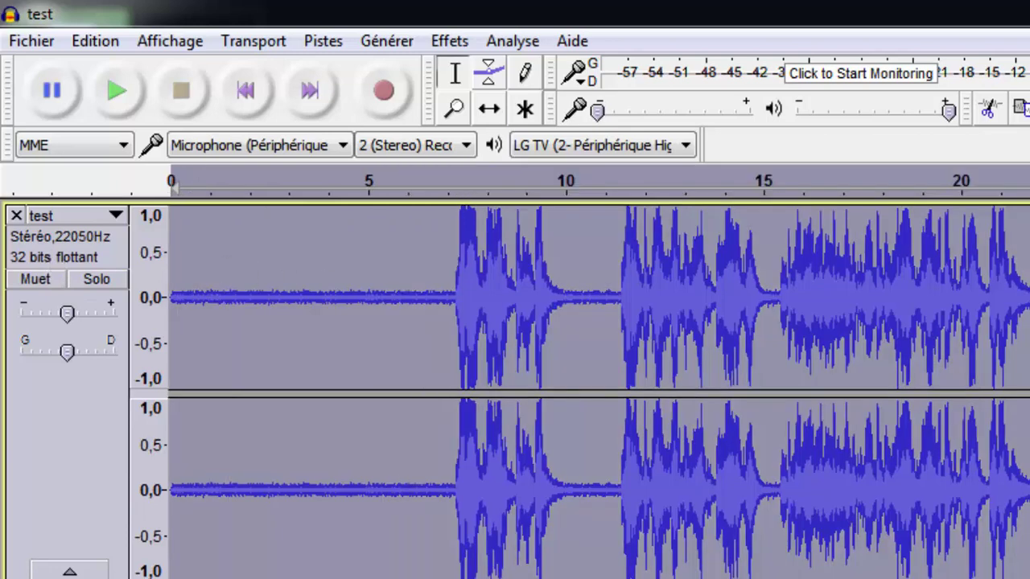
pyautogui.click(451, 42)
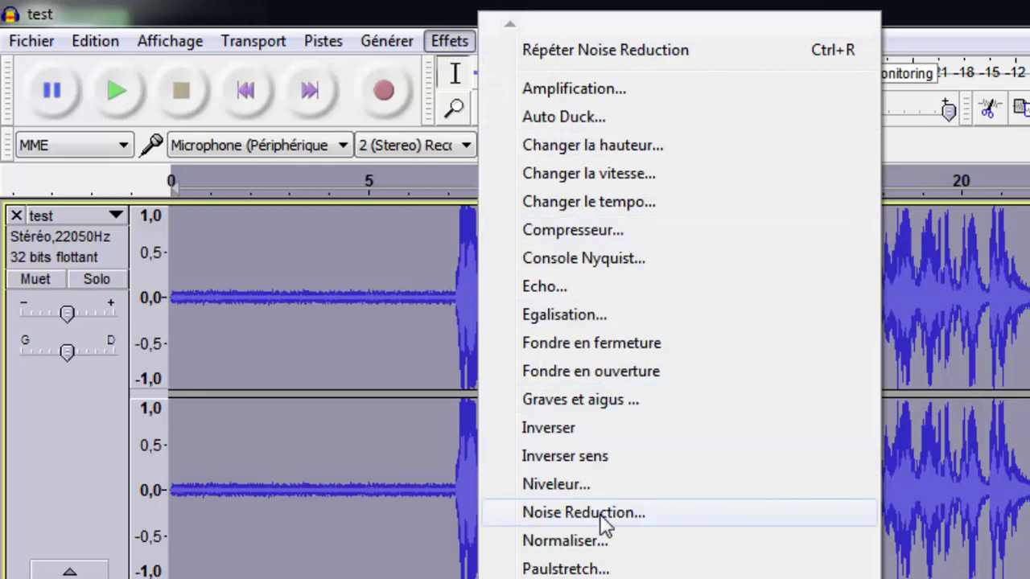
pyautogui.click(583, 512)
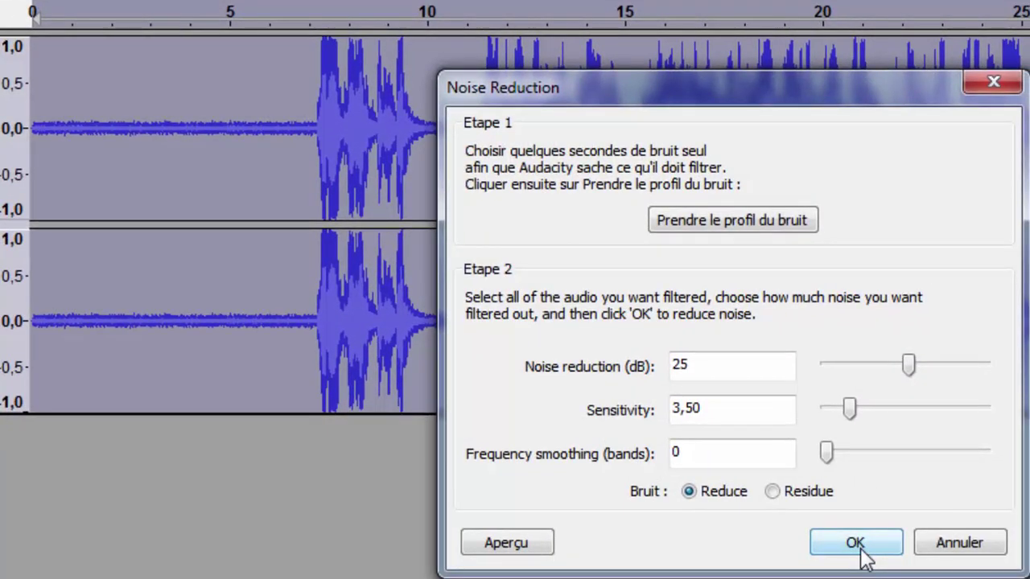
pyautogui.click(857, 542)
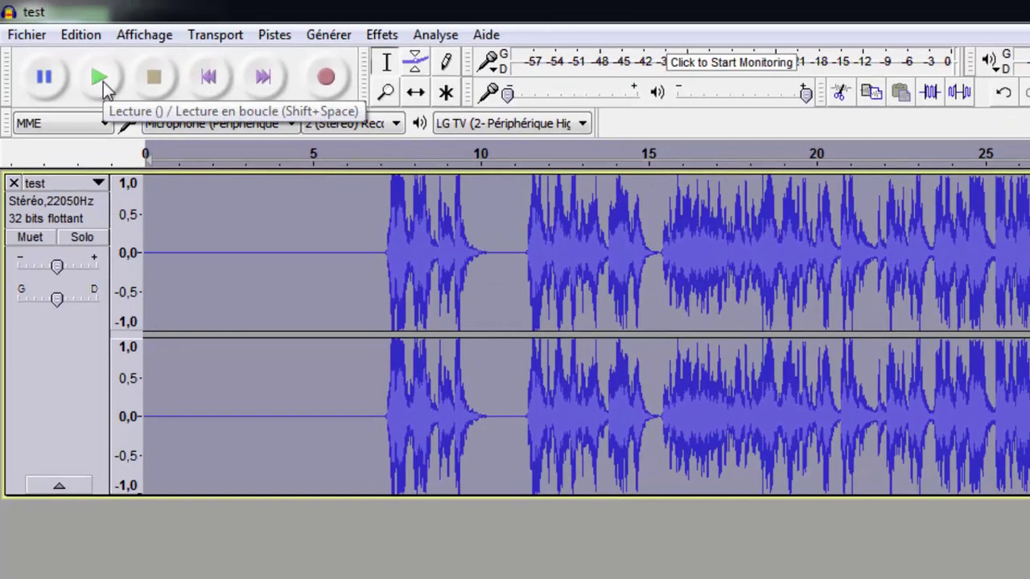
# - Play the filtered track from the beginning to check the noise reduction, and stop playback
pyautogui.click(103, 81)
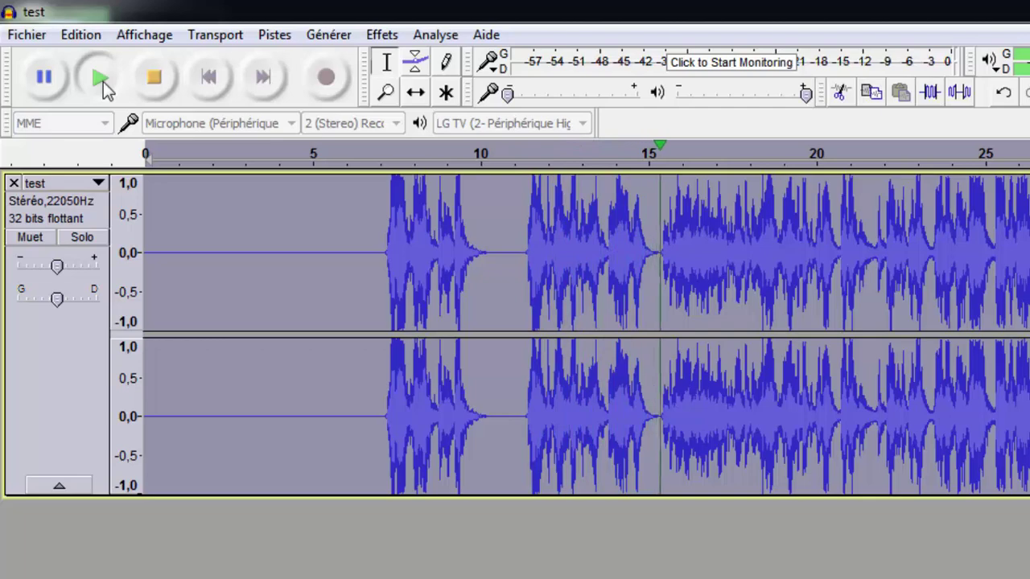
pyautogui.click(157, 78)
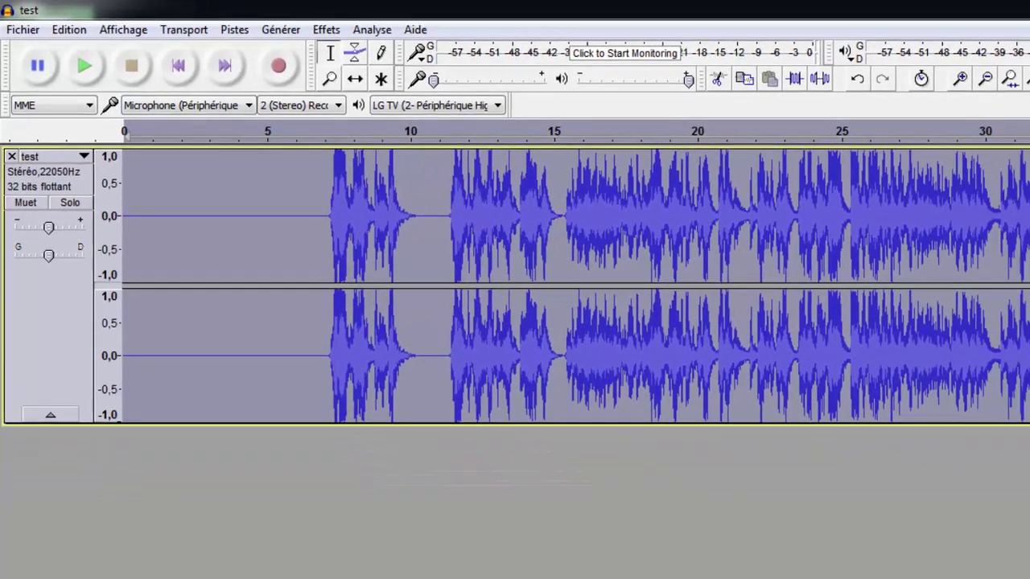
# - Select the remaining noise at the track's end, from 36.756 to 38.766 seconds, and play it
pyautogui.moveTo(384, 526); pyautogui.dragTo(584, 547)
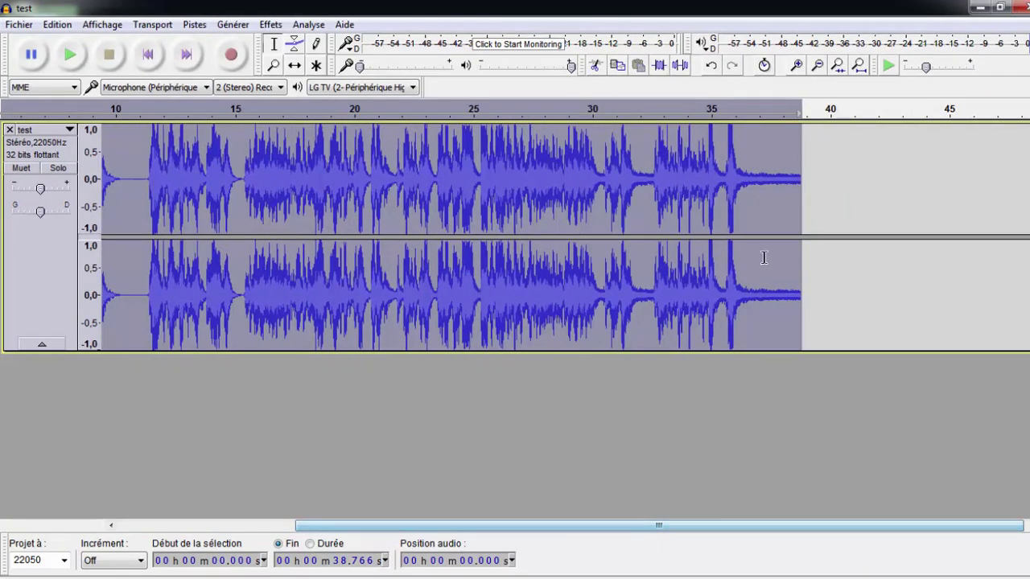
pyautogui.click(754, 142)
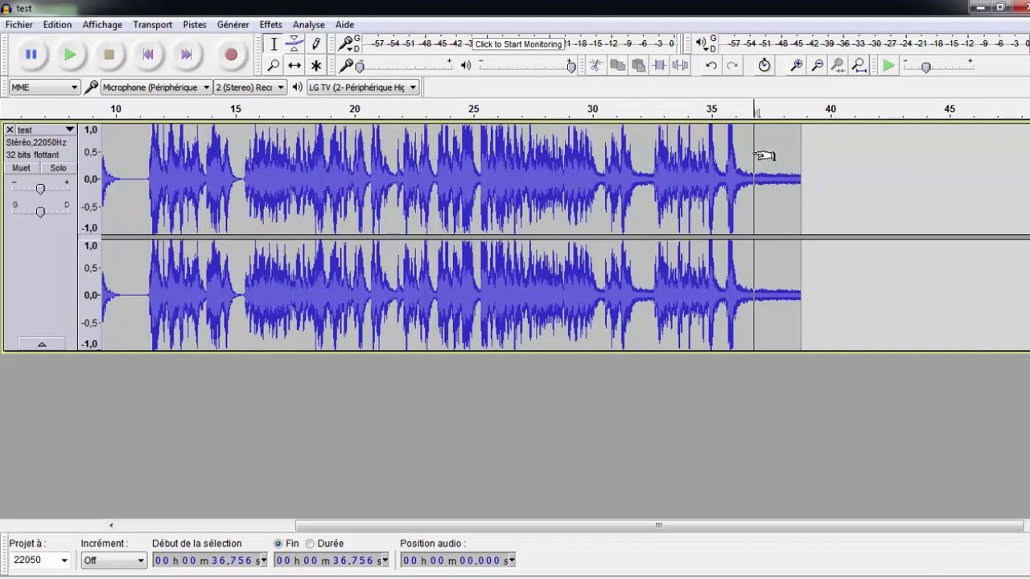
pyautogui.moveTo(756, 157); pyautogui.dragTo(790, 168)
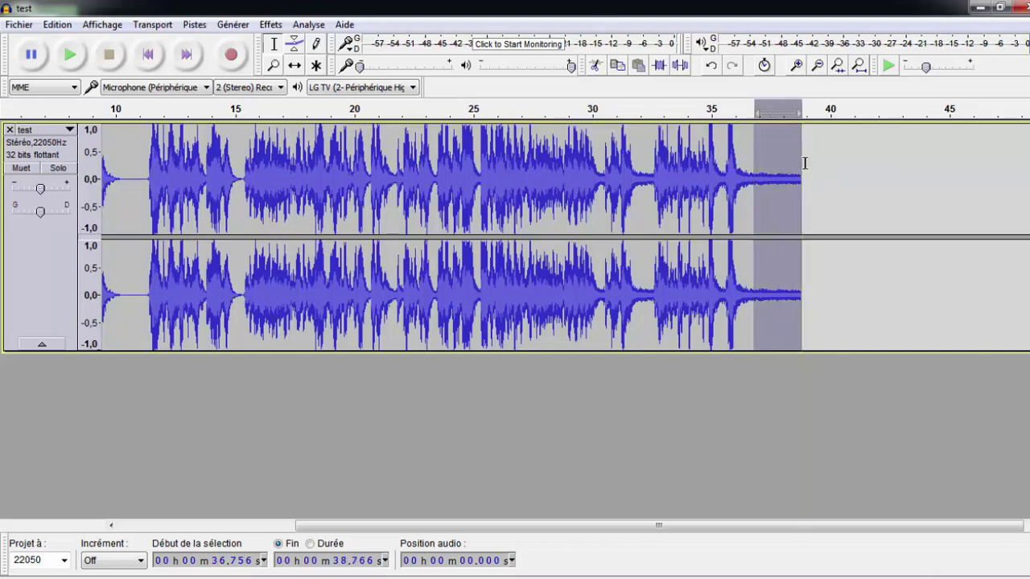
pyautogui.click(70, 55)
# - Capture a new noise profile from the selected end section with Noise Reduction
pyautogui.click(280, 28)
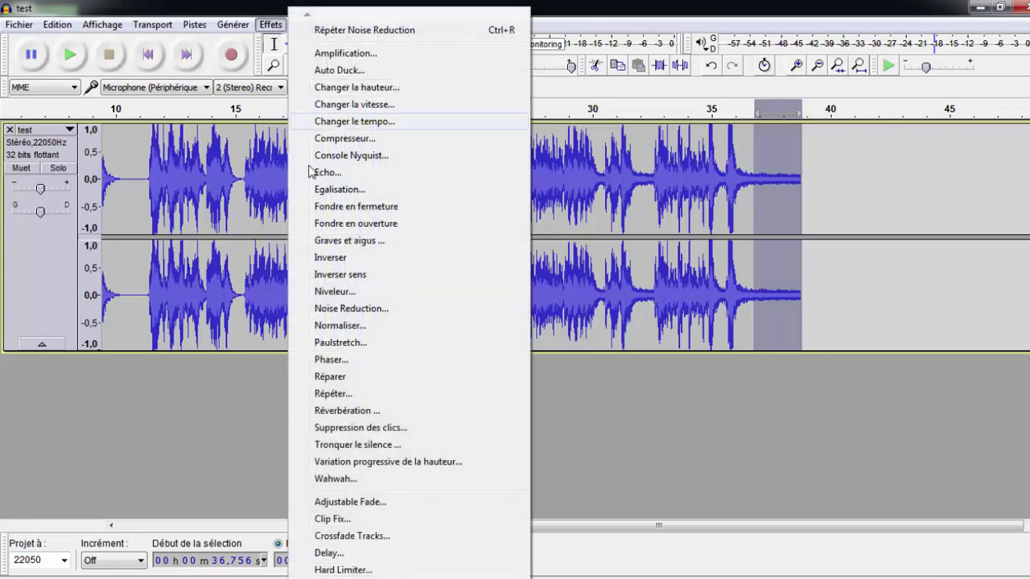
pyautogui.click(351, 310)
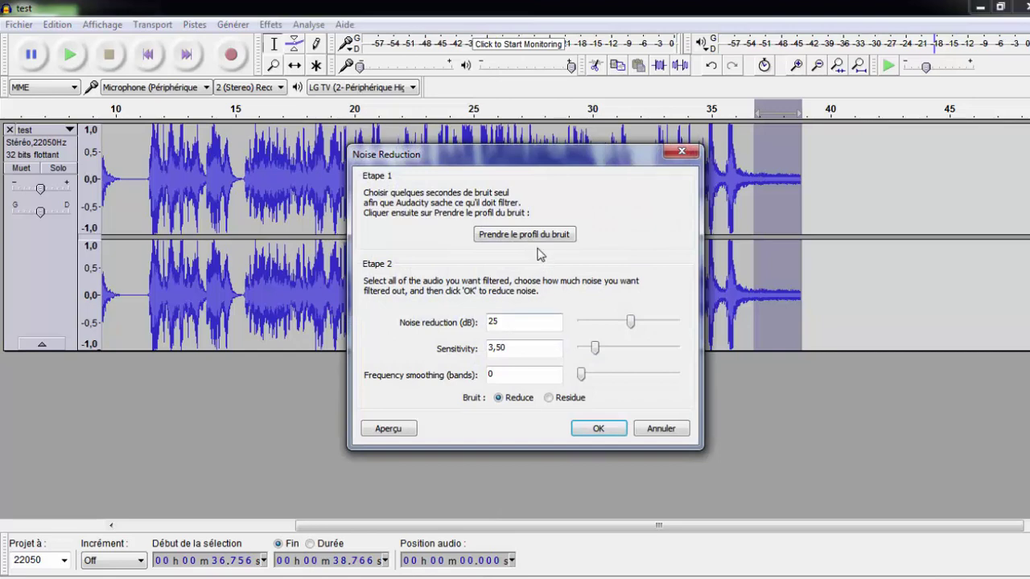
pyautogui.click(525, 235)
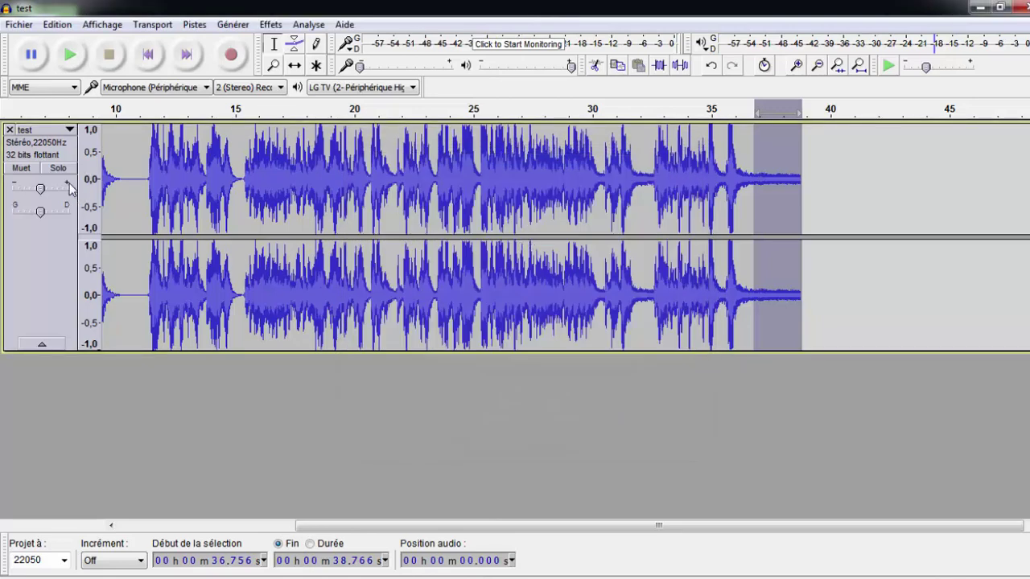
# - Reselect the entire track and apply a second Noise Reduction pass with 25 dB, sensitivity 3,50 and 0 smoothing bands
pyautogui.click(49, 162)
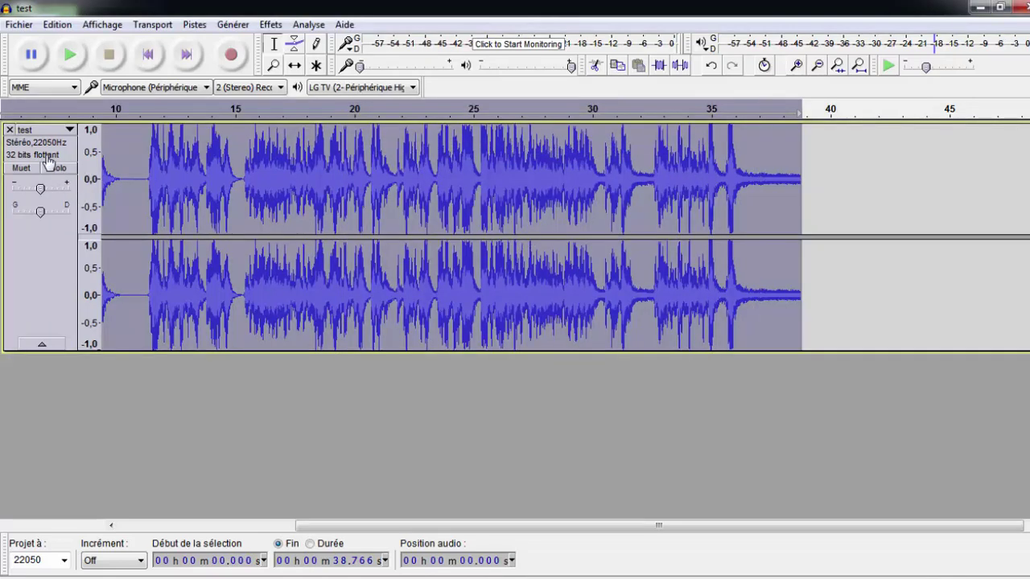
pyautogui.click(271, 25)
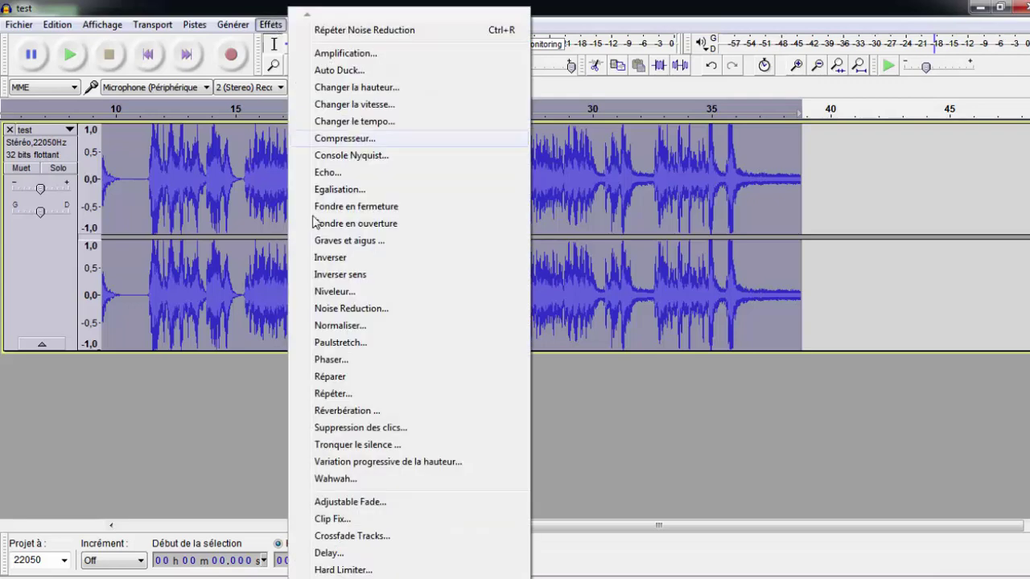
pyautogui.click(351, 309)
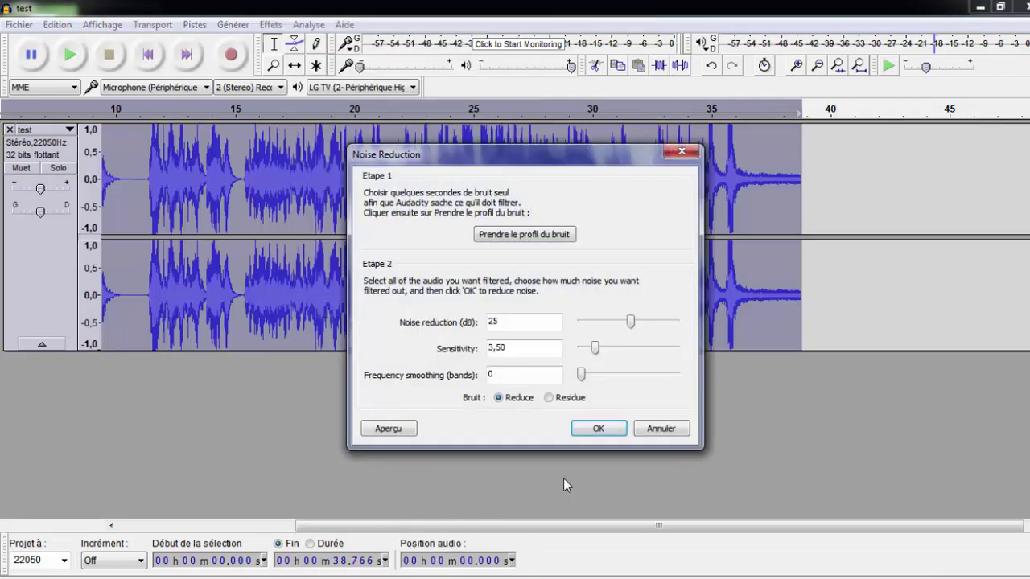
pyautogui.click(595, 431)
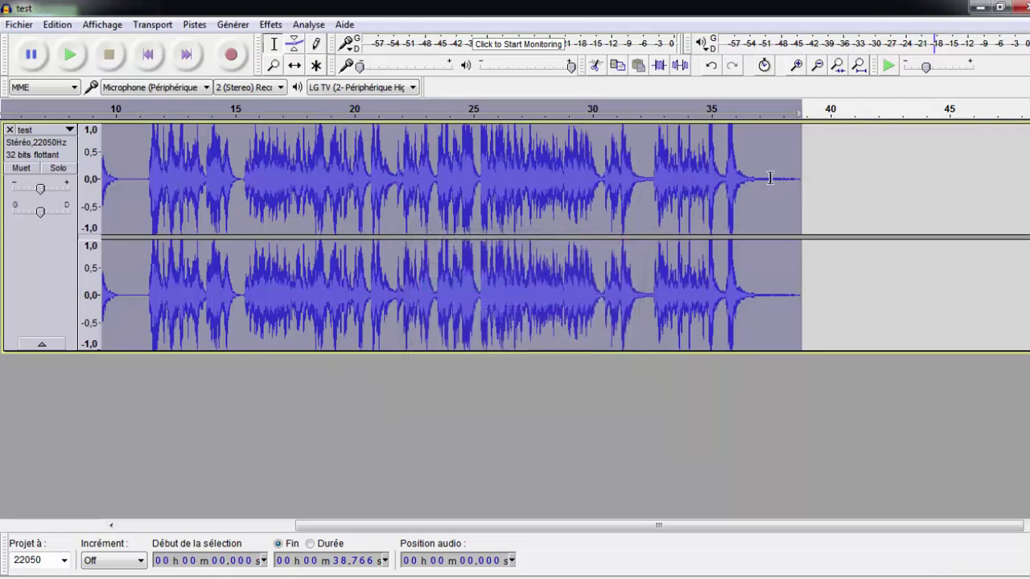
# - Reselect the section from 36.756 to 38.766 seconds and play it to check for leftover noise
pyautogui.click(752, 129)
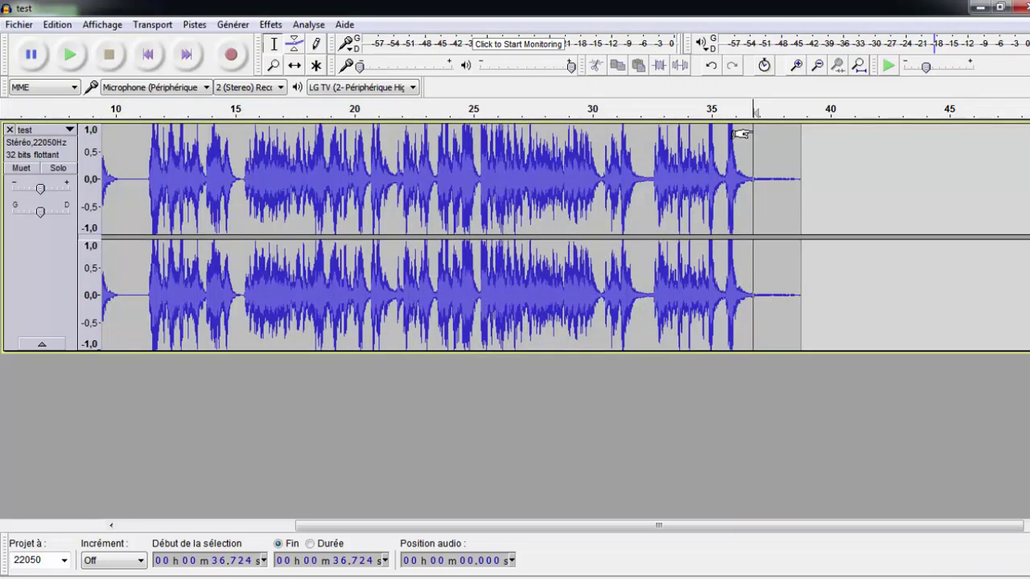
pyautogui.click(754, 131)
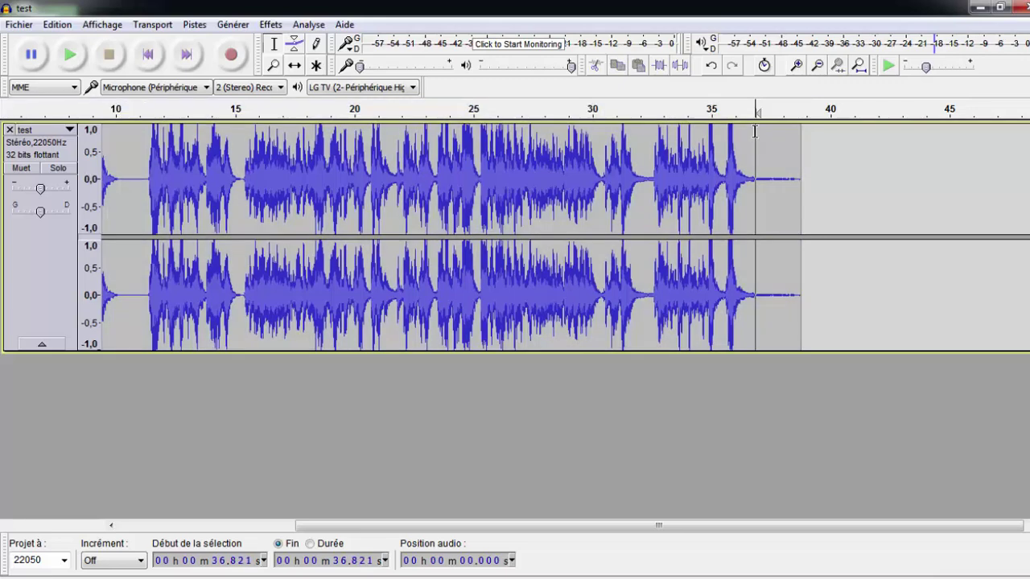
pyautogui.moveTo(754, 135); pyautogui.dragTo(797, 132)
pyautogui.hotkey('ctrl', 'a')
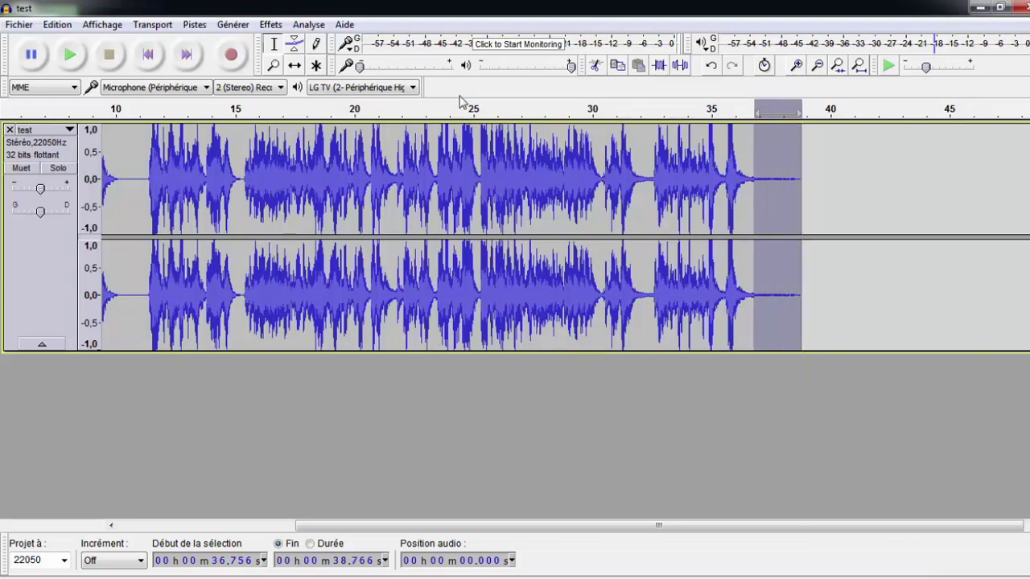
pyautogui.click(71, 55)
# - Select the end section from 36.918 to 38.766 seconds and capture it as a new noise profile with Noise Reduction
pyautogui.moveTo(757, 183); pyautogui.dragTo(800, 185)
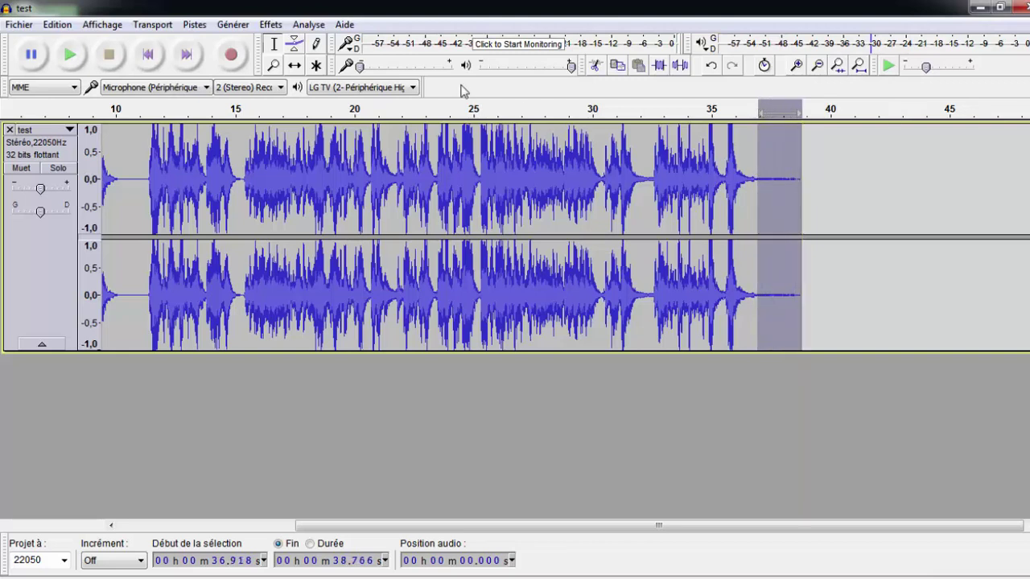
pyautogui.click(271, 24)
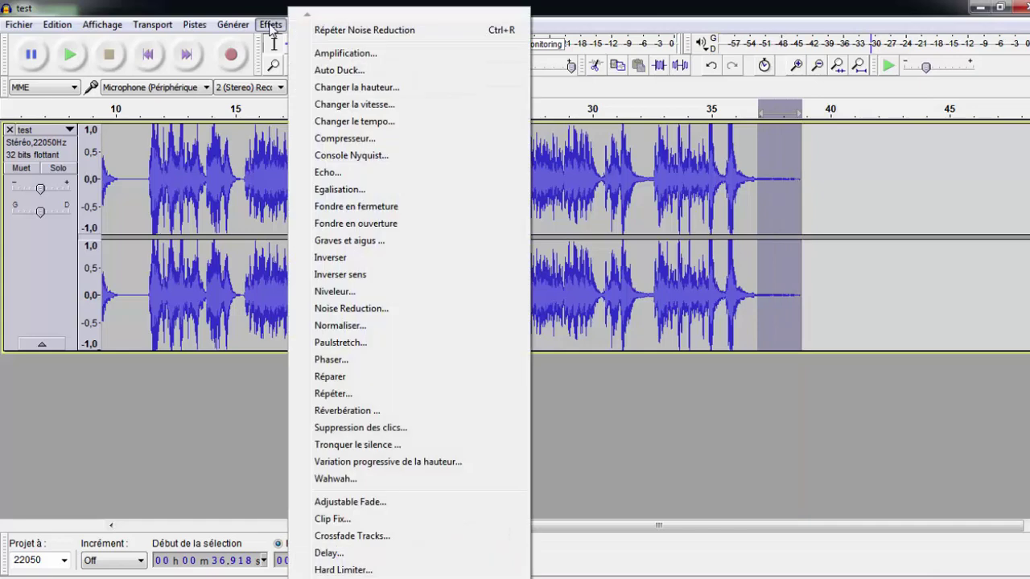
pyautogui.click(361, 310)
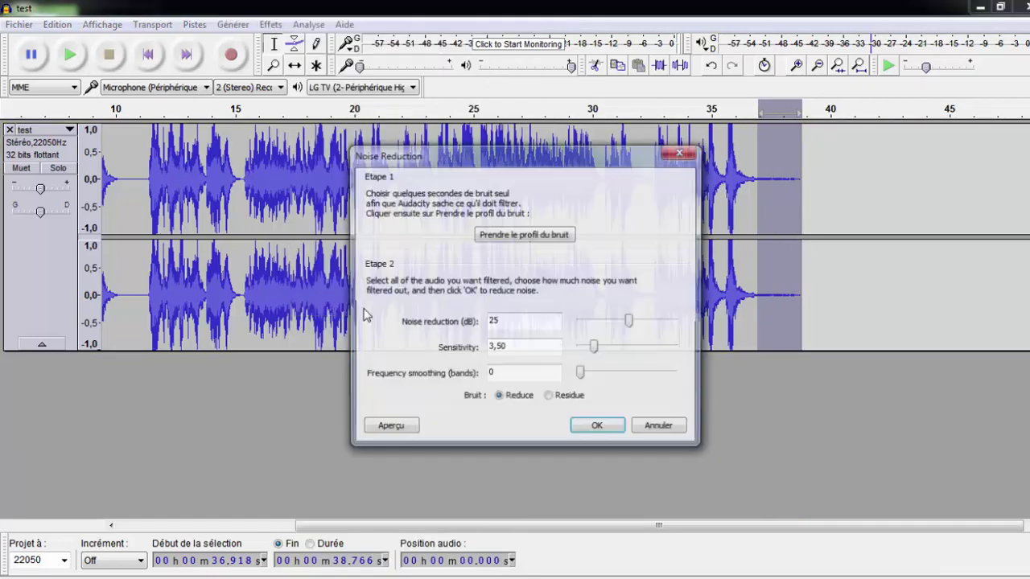
pyautogui.click(524, 239)
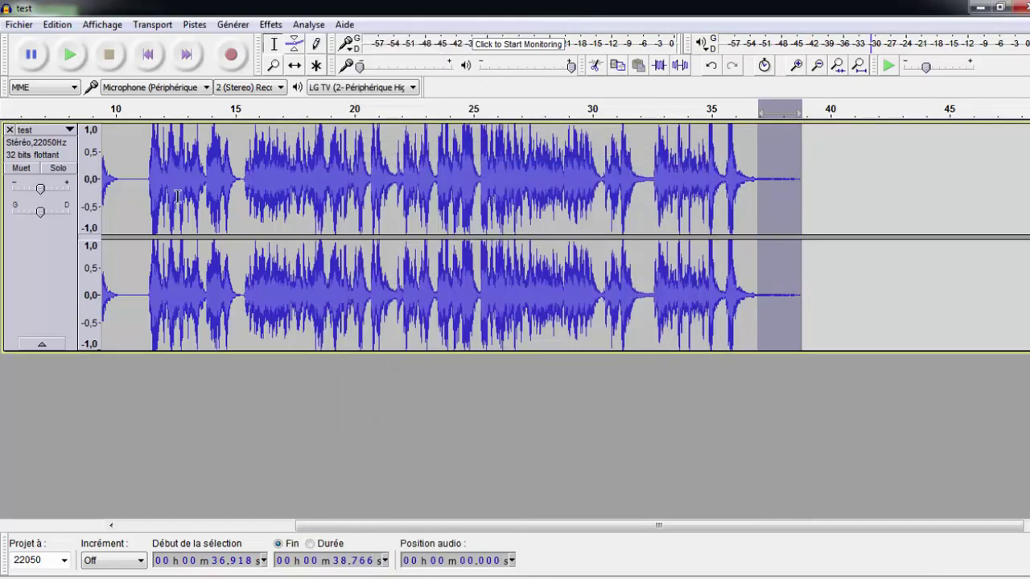
# - Select the entire track and apply another Noise Reduction pass with 25 dB, sensitivity 3,50 and 0 smoothing bands
pyautogui.click(50, 155)
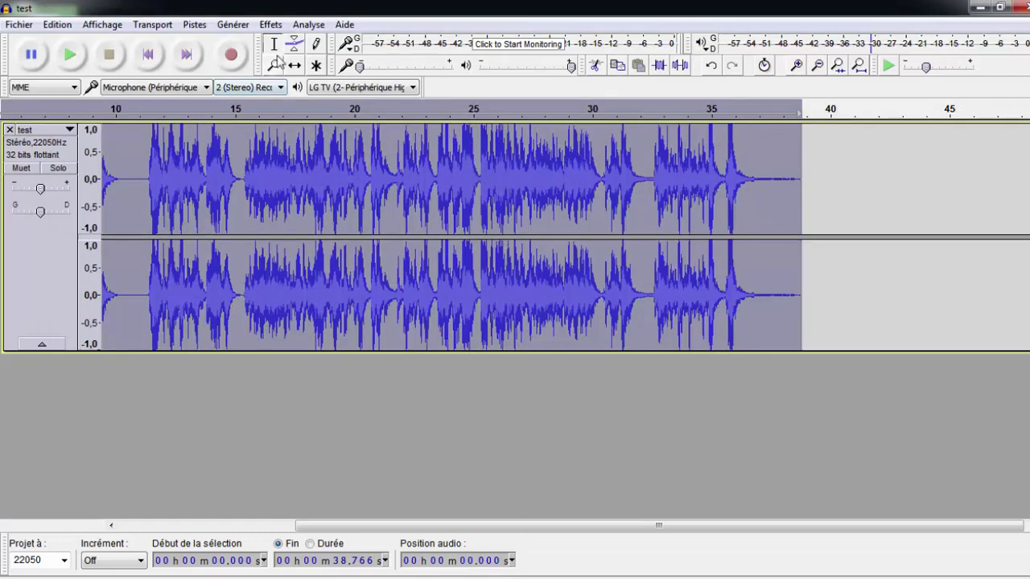
pyautogui.click(271, 25)
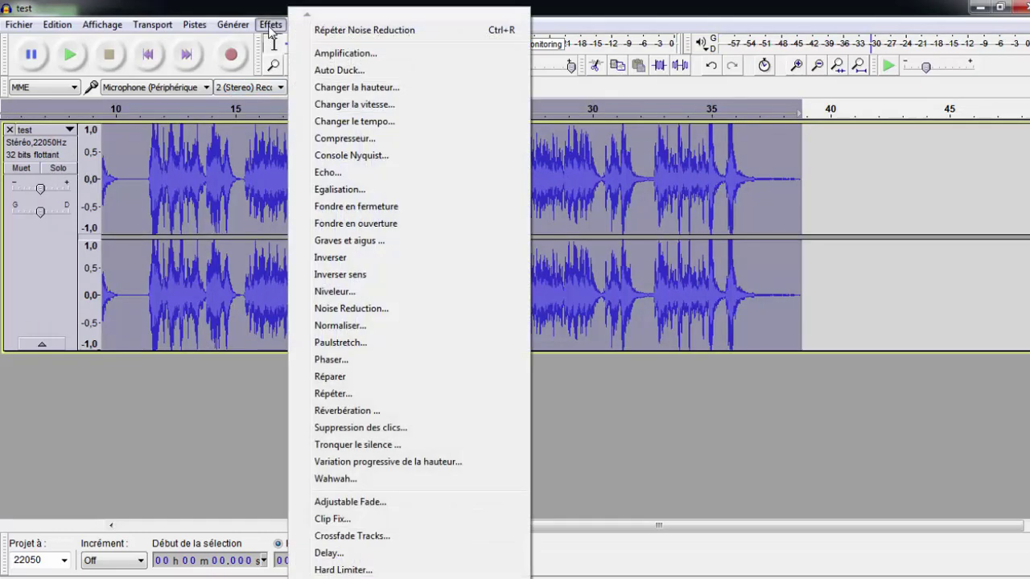
pyautogui.click(370, 309)
pyautogui.click(600, 429)
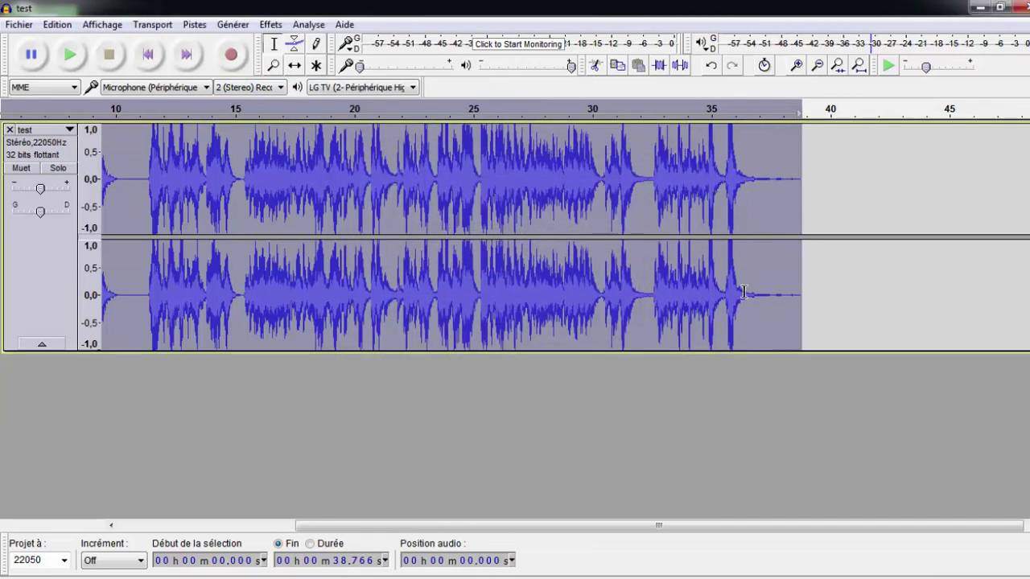
# - Select the quiet passage between words from about 21.52 to 21.79 seconds and play it to check for noise
pyautogui.moveTo(394, 527); pyautogui.dragTo(201, 527)
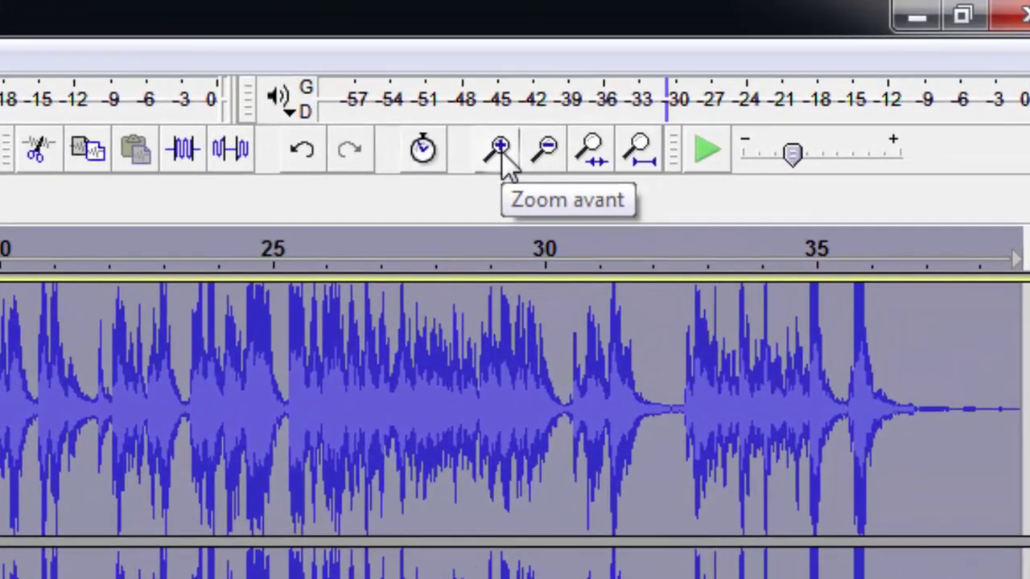
pyautogui.click(797, 66)
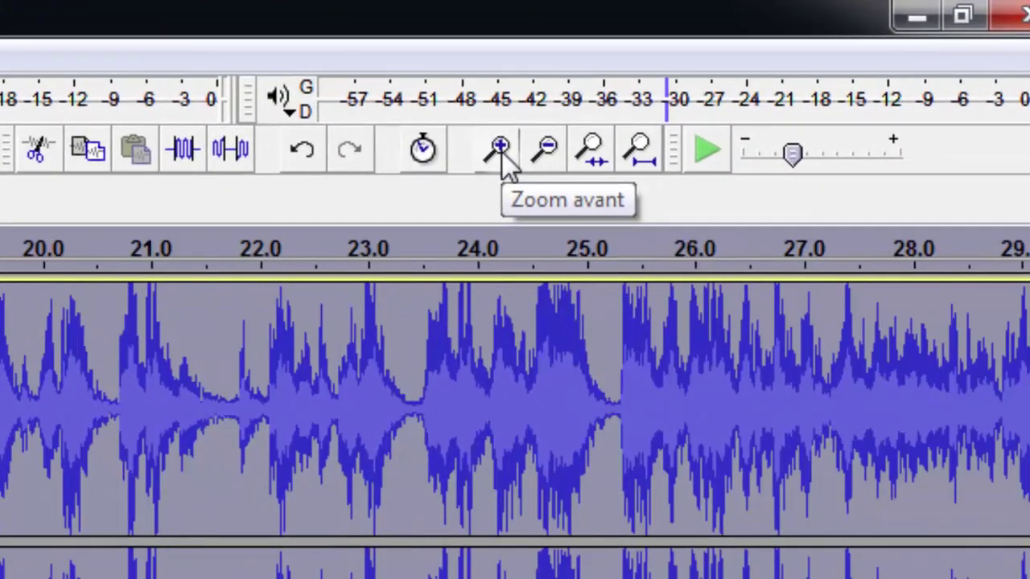
pyautogui.click(501, 154)
pyautogui.click(501, 155)
pyautogui.click(501, 154)
pyautogui.click(500, 154)
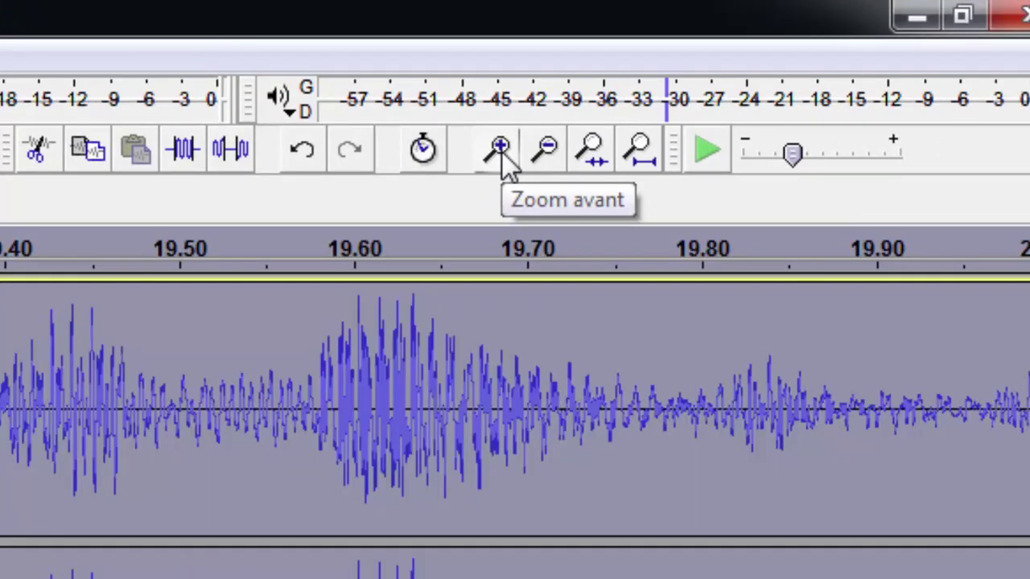
pyautogui.click(500, 154)
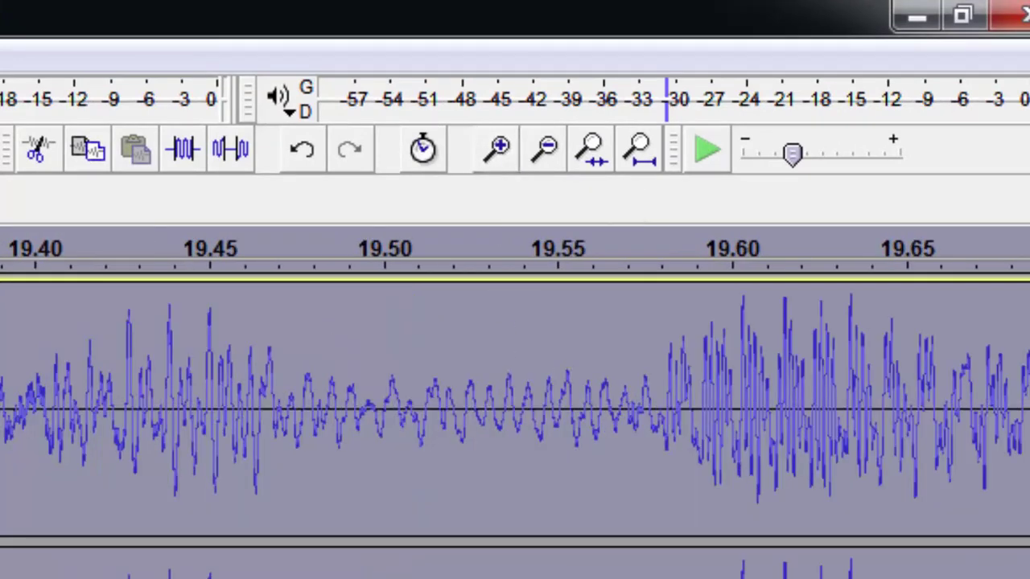
pyautogui.hscroll(10, 515, 410)
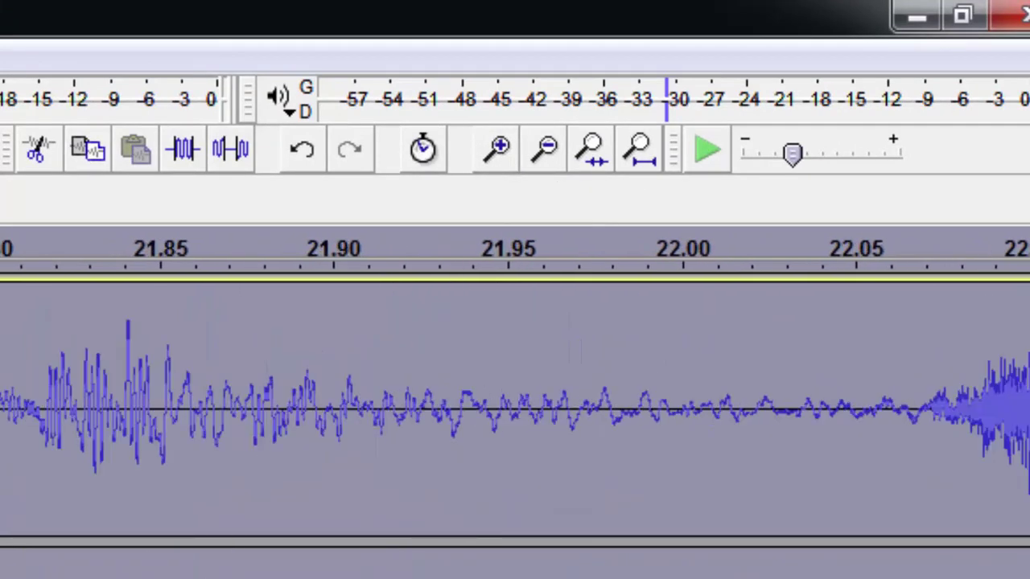
pyautogui.hscroll(-3, 514, 411)
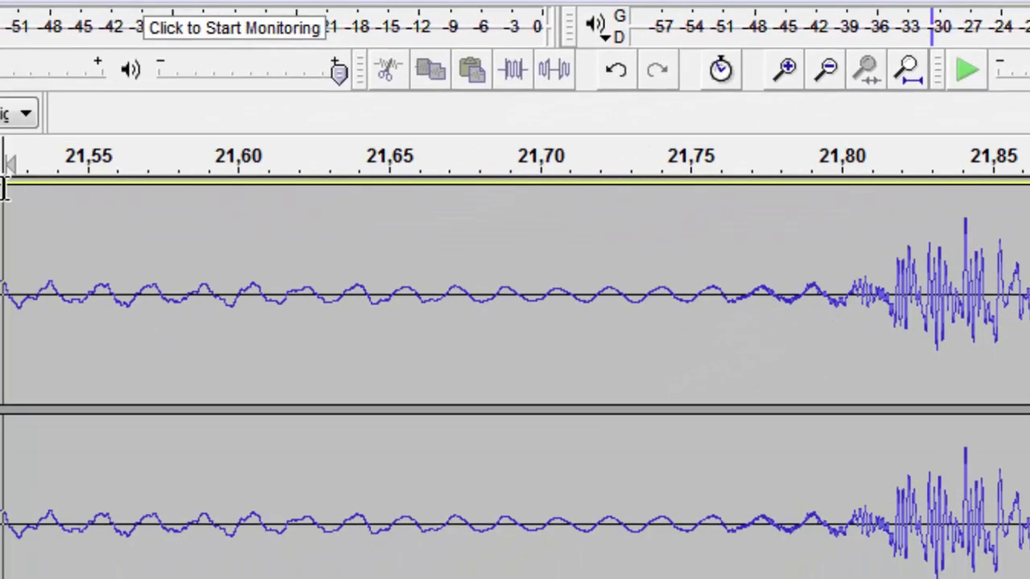
pyautogui.moveTo(361, 153); pyautogui.dragTo(1027, 189)
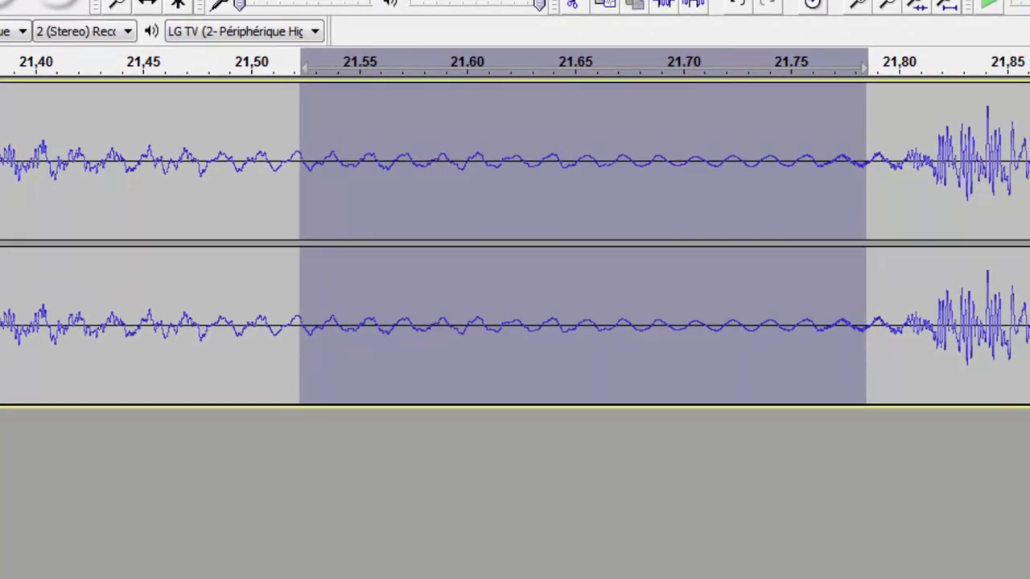
pyautogui.press('space')
pyautogui.press('space')
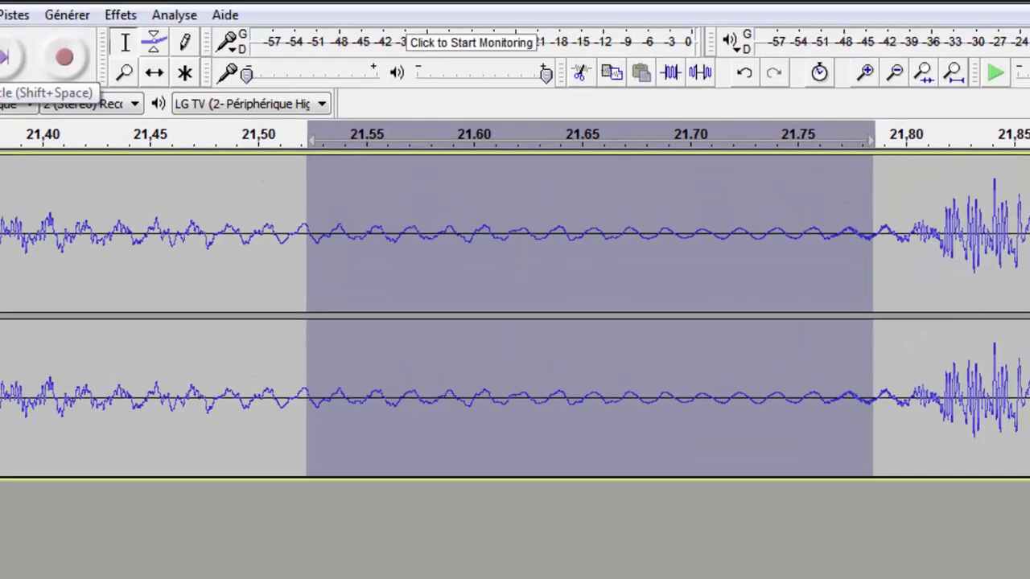
# - Capture a new noise profile from the selected passage between words with Noise Reduction
pyautogui.click(120, 20)
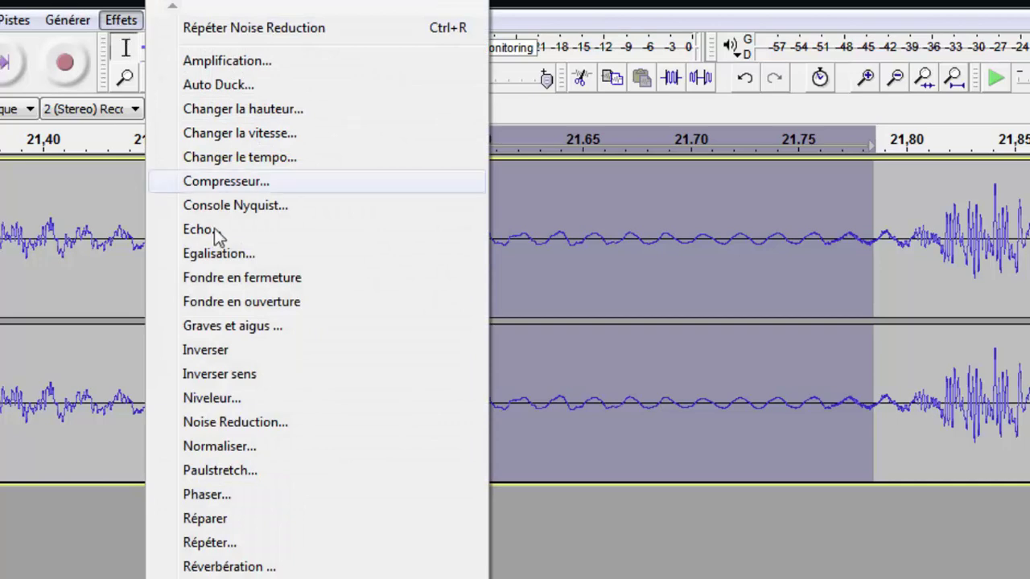
pyautogui.click(265, 422)
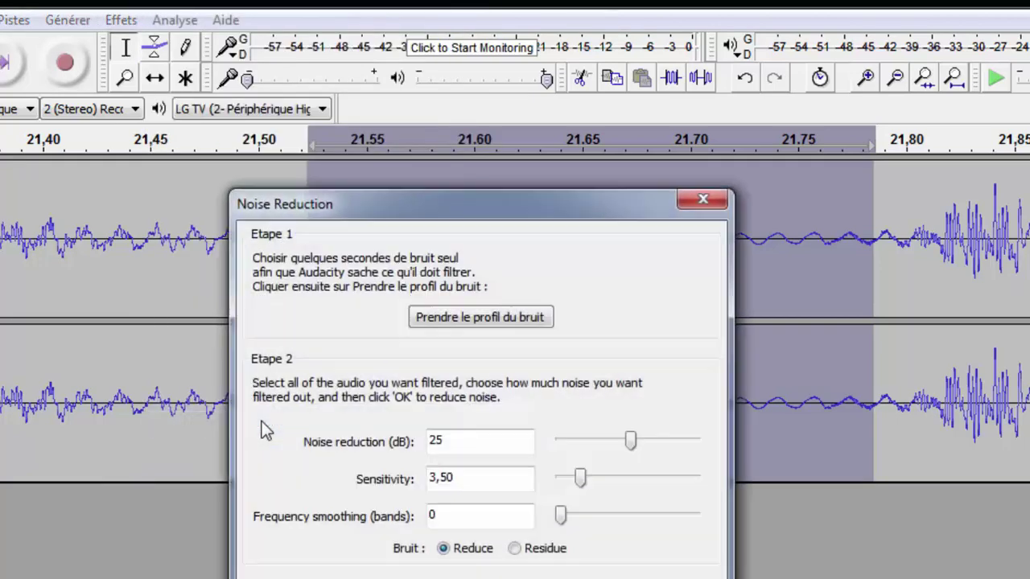
pyautogui.click(471, 318)
# - Select all the audio and apply Noise Reduction with the new mid-track profile at 25 dB, sensitivity 3,50 and 0 smoothing bands
pyautogui.hotkey('ctrl', 'a')
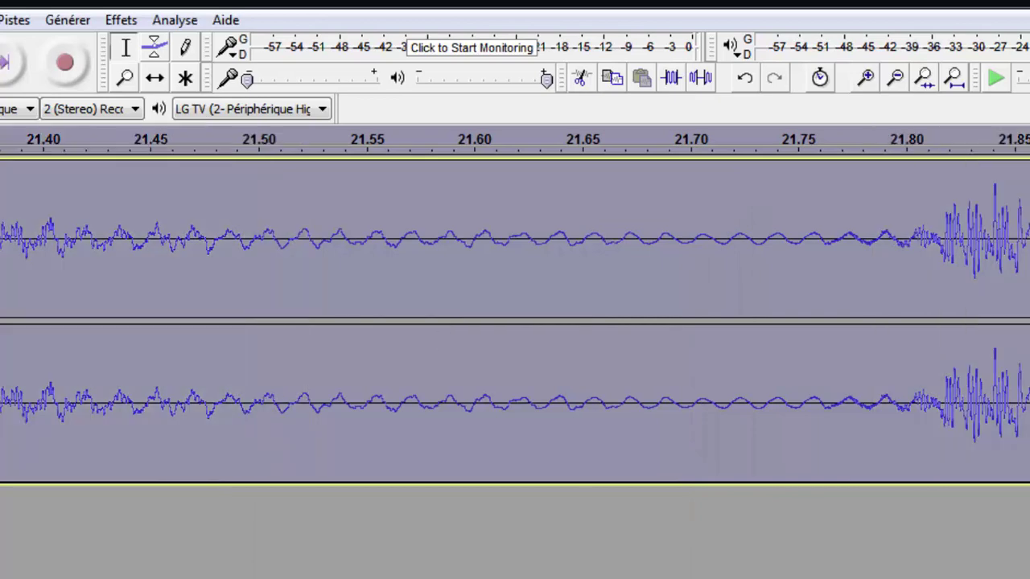
pyautogui.click(121, 20)
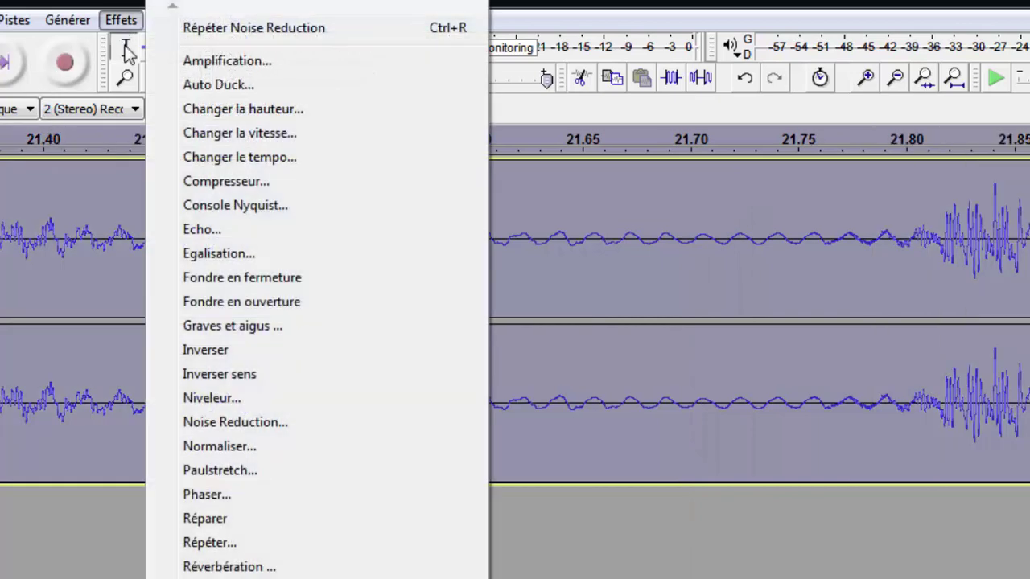
pyautogui.click(233, 423)
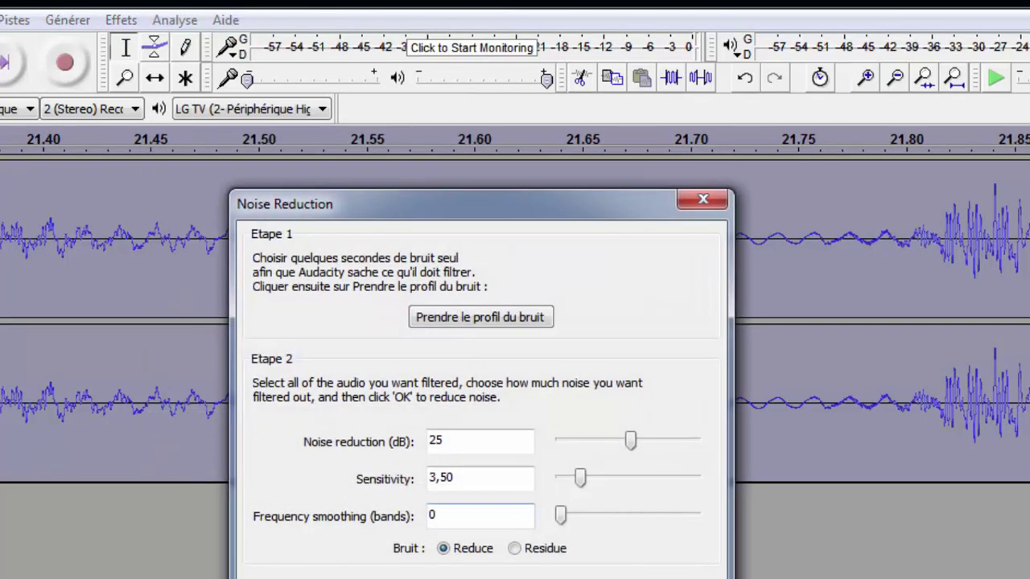
pyautogui.press('Return')
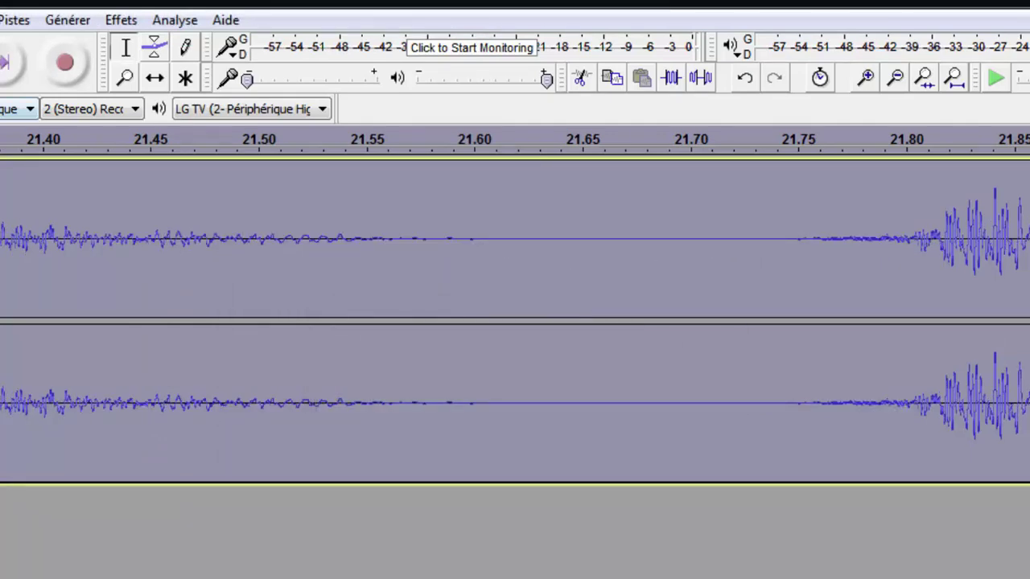
# - Play the cleaned track from the start to check the overall result, and stop the playback
pyautogui.click(897, 80)
pyautogui.click(896, 80)
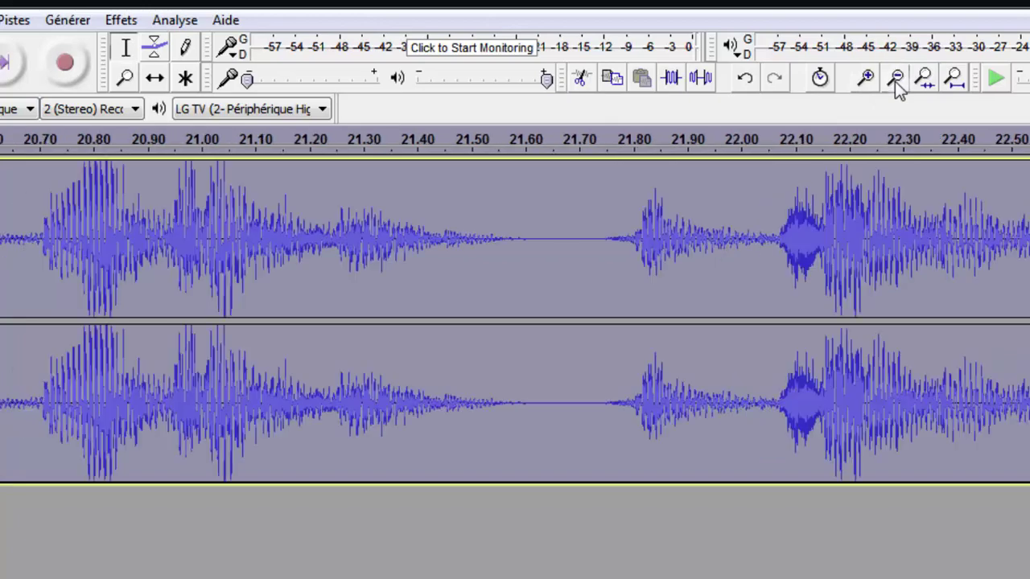
pyautogui.click(896, 81)
pyautogui.click(897, 80)
pyautogui.click(896, 81)
pyautogui.click(896, 81)
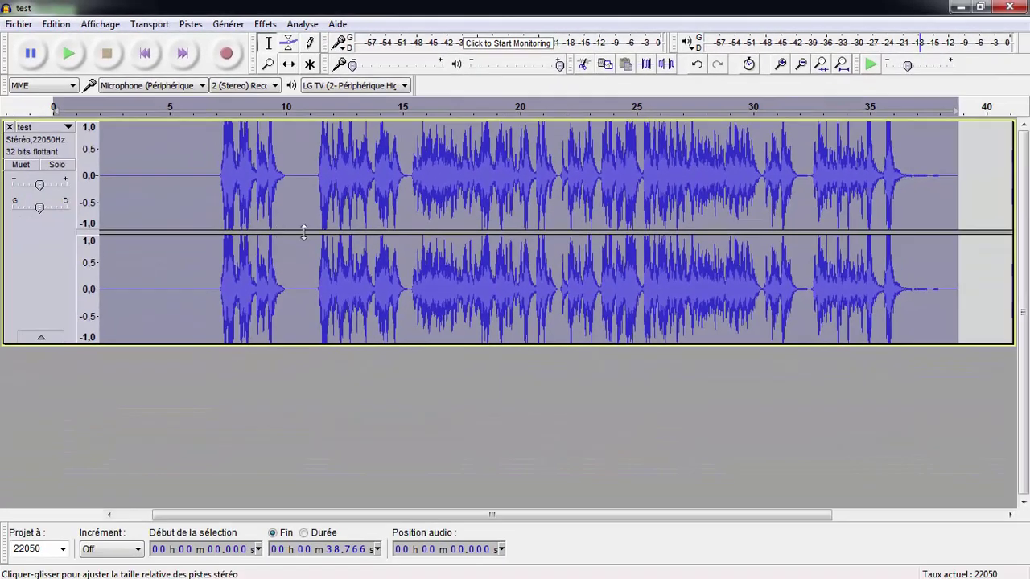
pyautogui.click(69, 57)
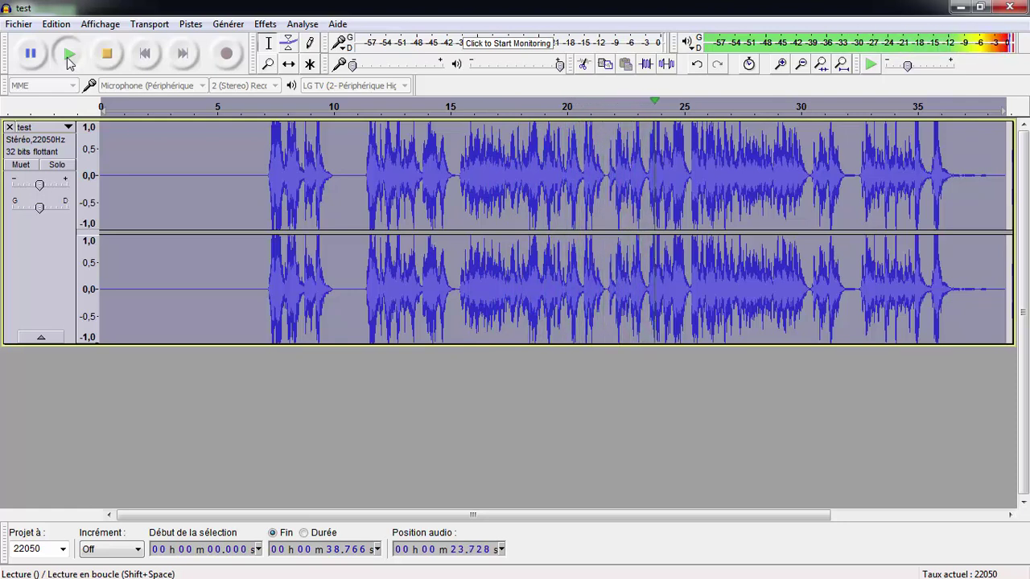
pyautogui.click(109, 54)
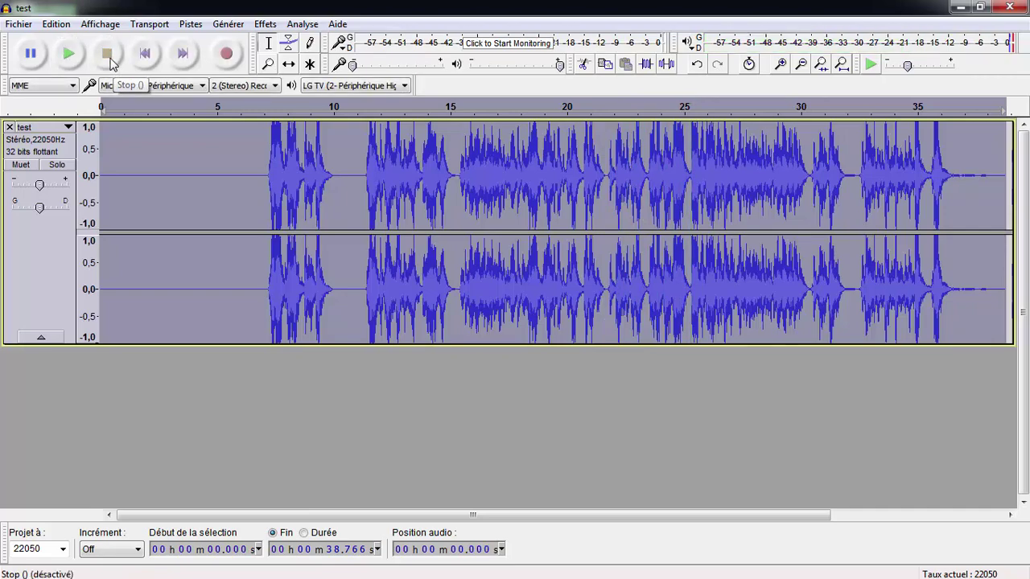
# - Export the audio to the test folder as an MP3 file named test_fin
pyautogui.click(18, 24)
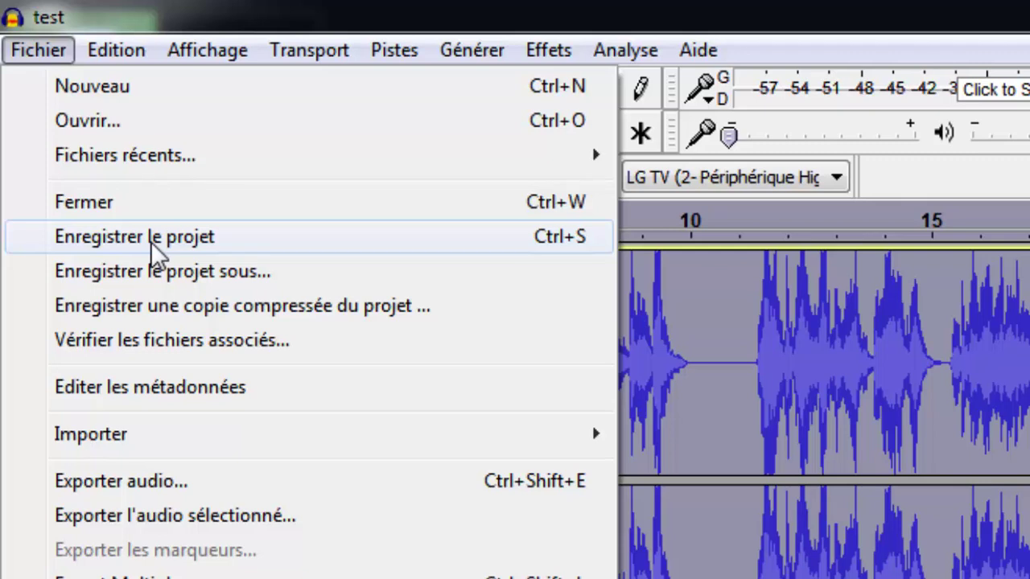
pyautogui.click(141, 483)
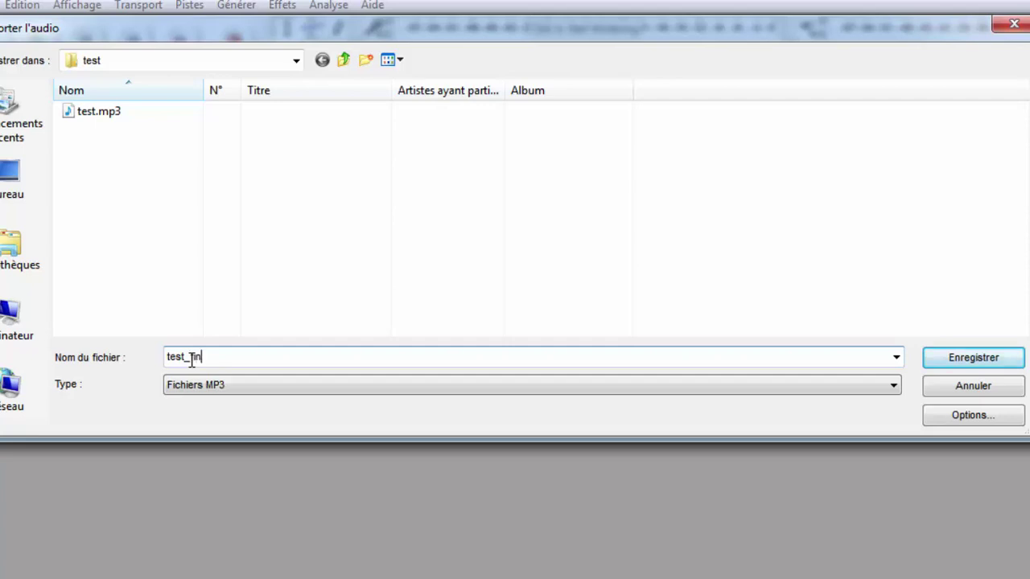
pyautogui.click(953, 363)
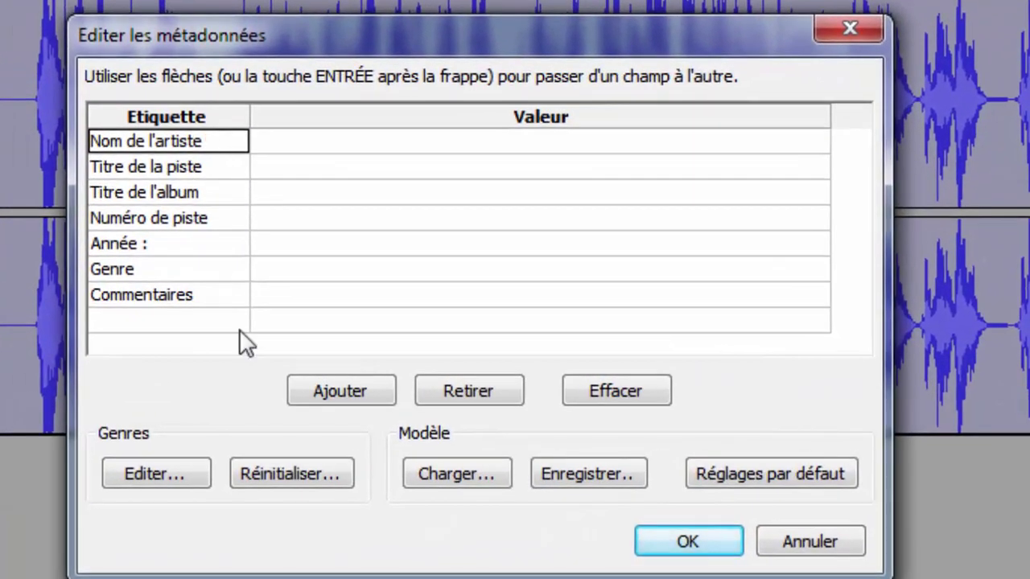
# - Go through the metadata fields from artist name to comments, leave them empty and confirm the export
pyautogui.click(296, 141)
pyautogui.click(290, 169)
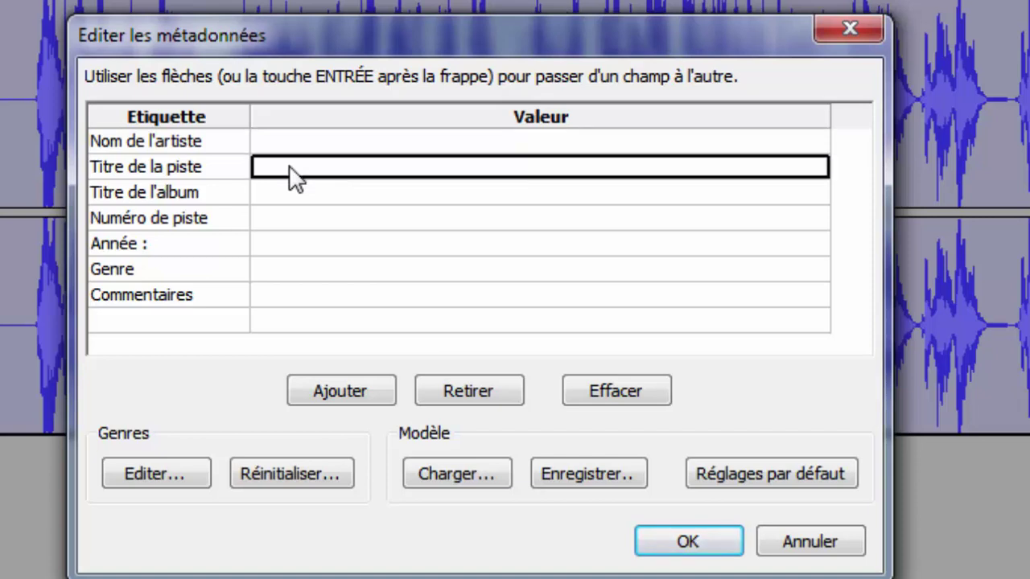
pyautogui.click(287, 197)
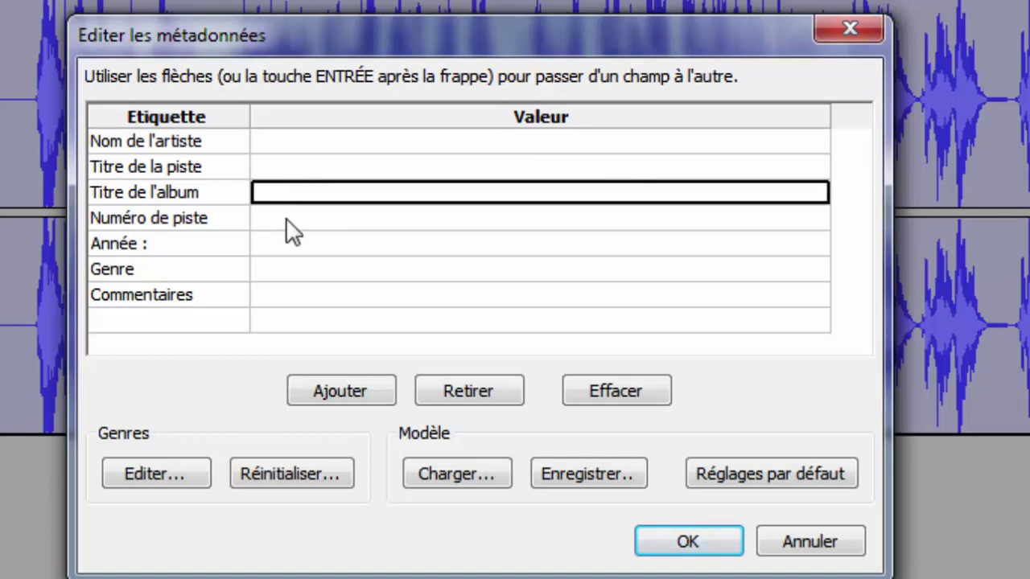
pyautogui.click(289, 222)
pyautogui.click(278, 248)
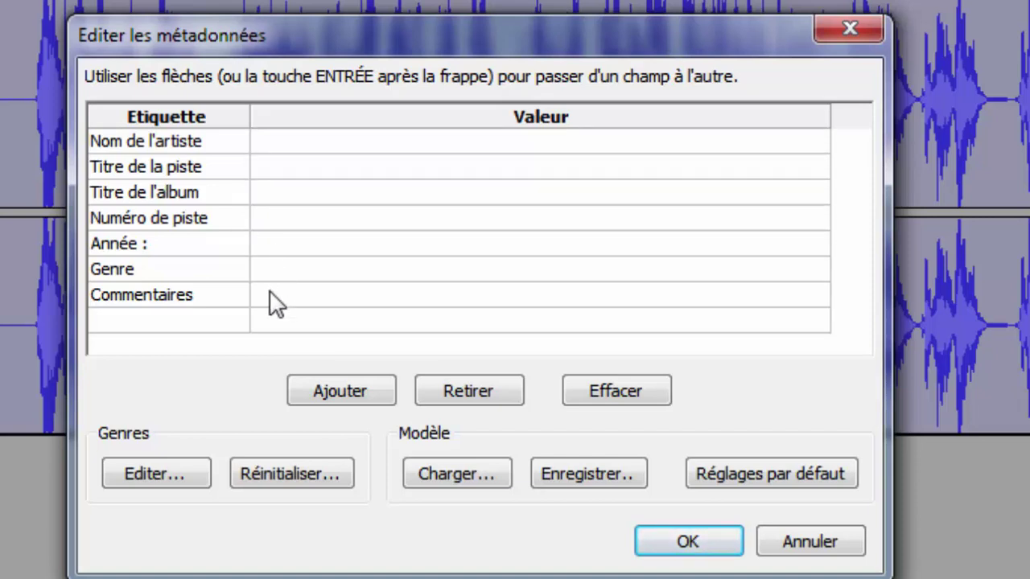
pyautogui.click(263, 278)
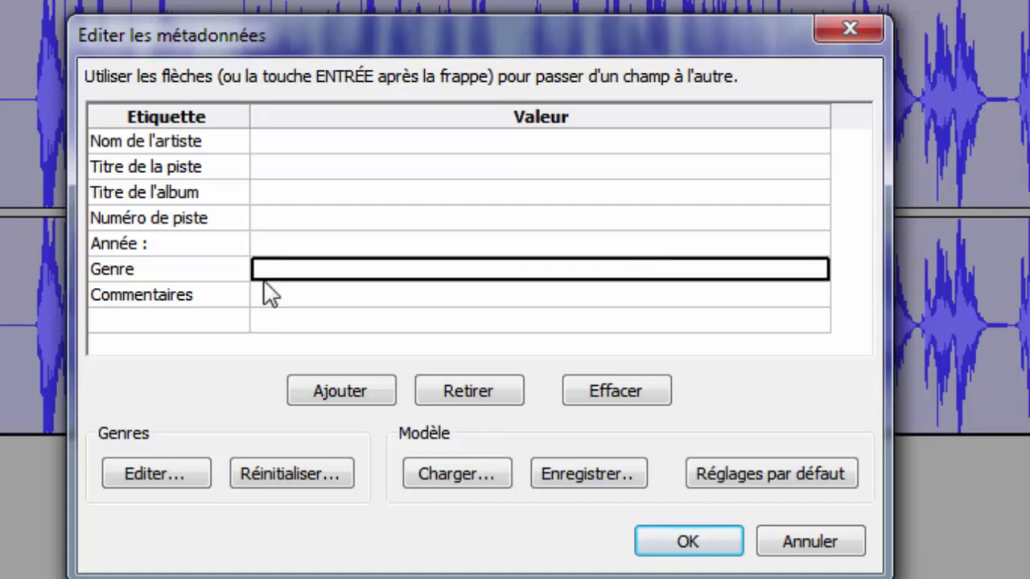
pyautogui.click(279, 303)
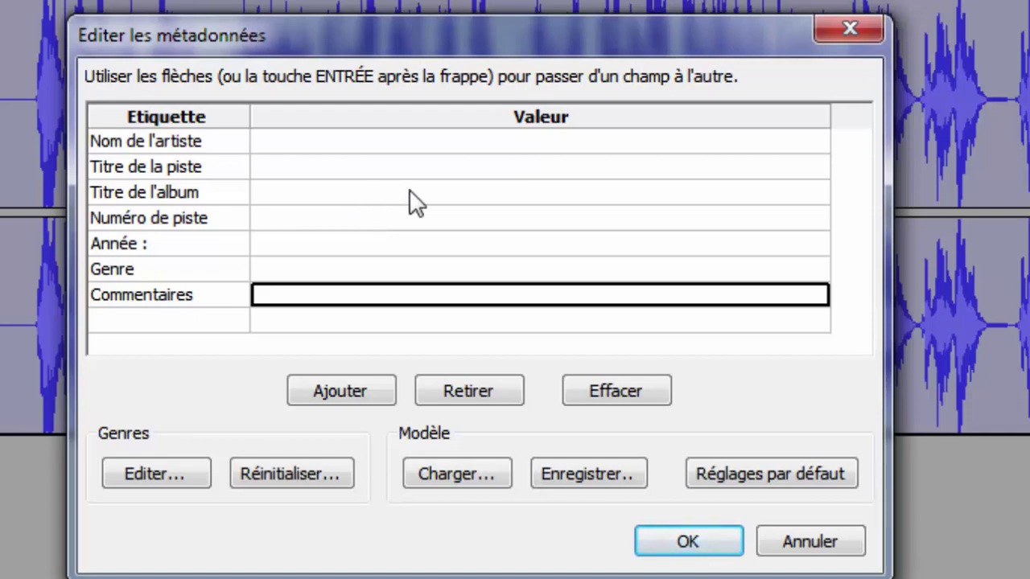
pyautogui.click(689, 543)
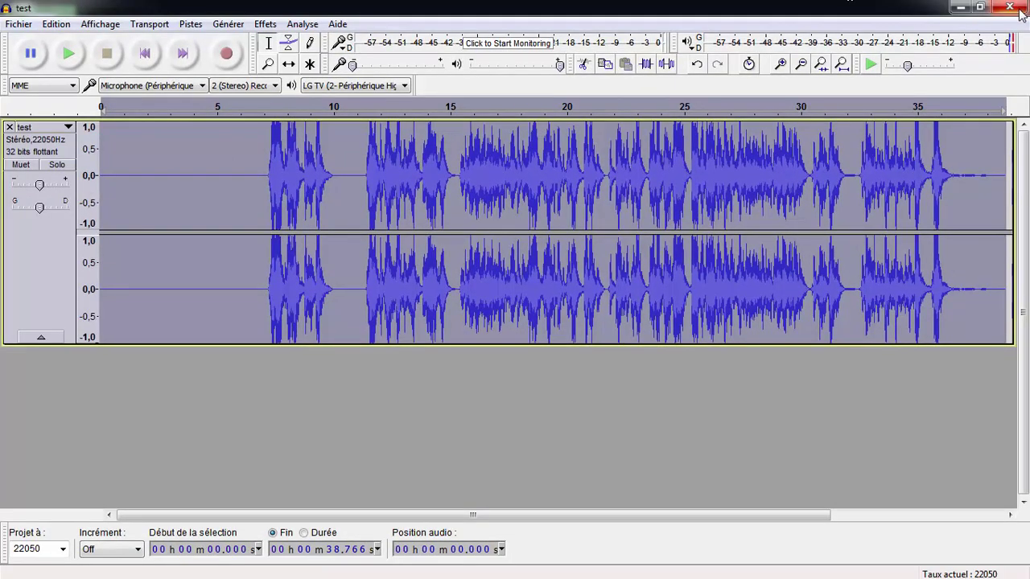
# - Quit Audacity without saving the project changes
pyautogui.click(1020, 11)
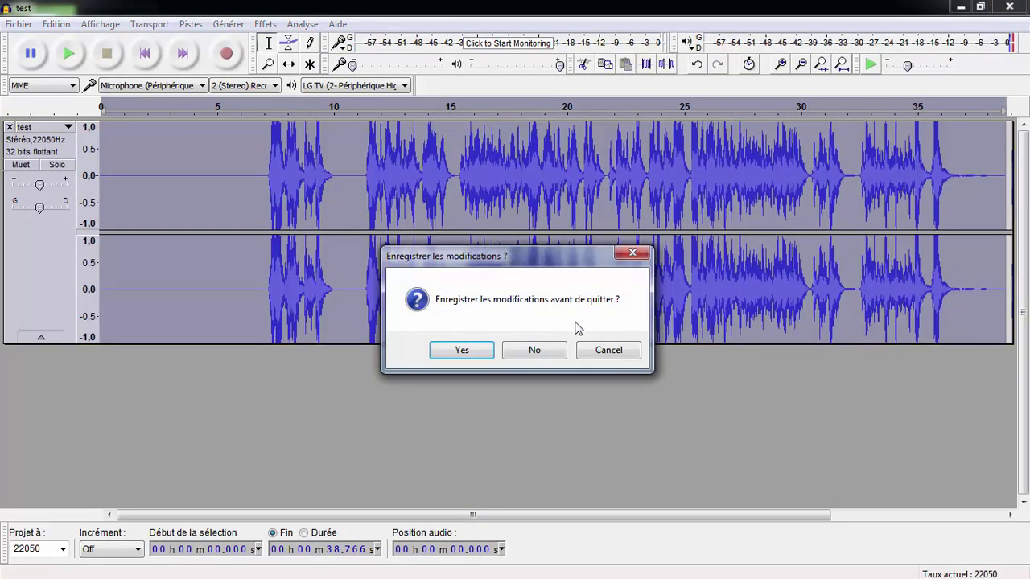
pyautogui.click(536, 353)
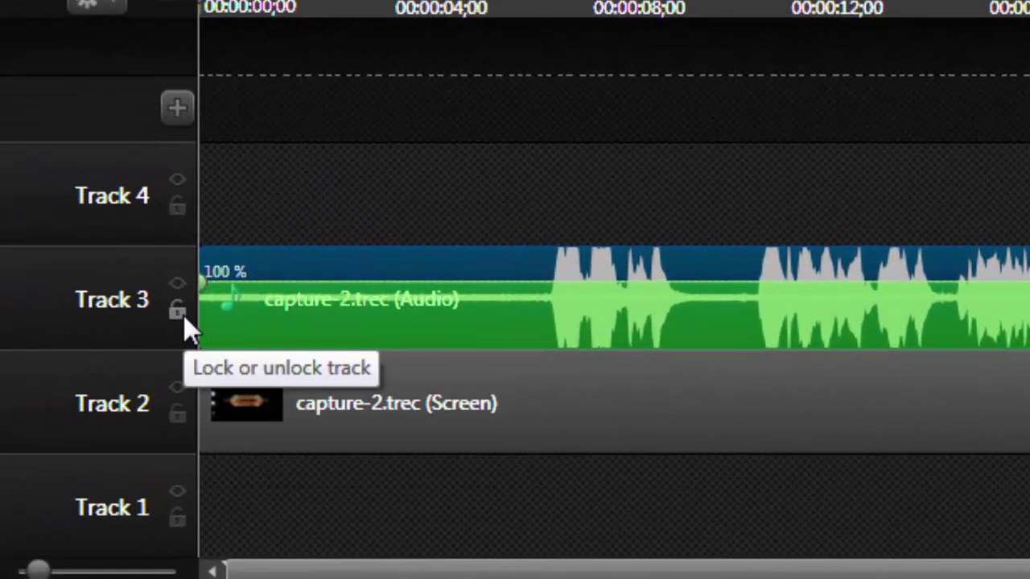
# - In Camtasia Studio, toggle Track 3 off and back on, and preview the timeline with the original audio
pyautogui.click(178, 312)
pyautogui.click(178, 283)
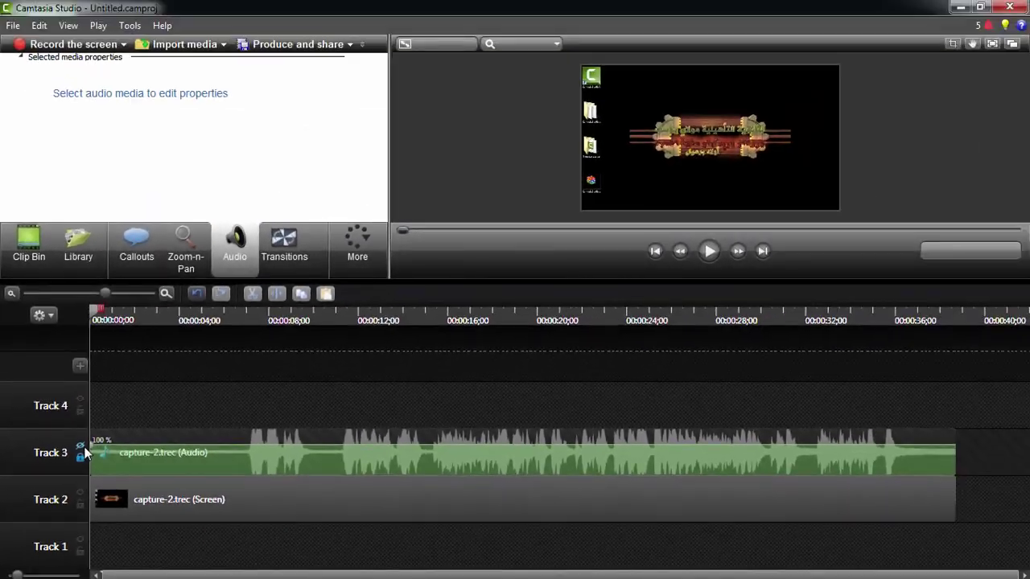
pyautogui.click(82, 448)
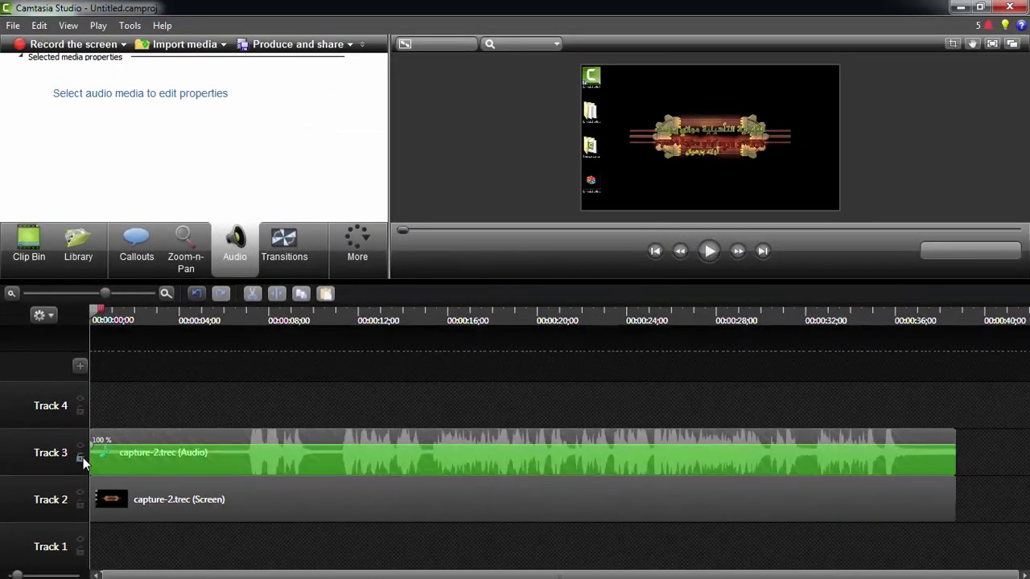
pyautogui.click(708, 251)
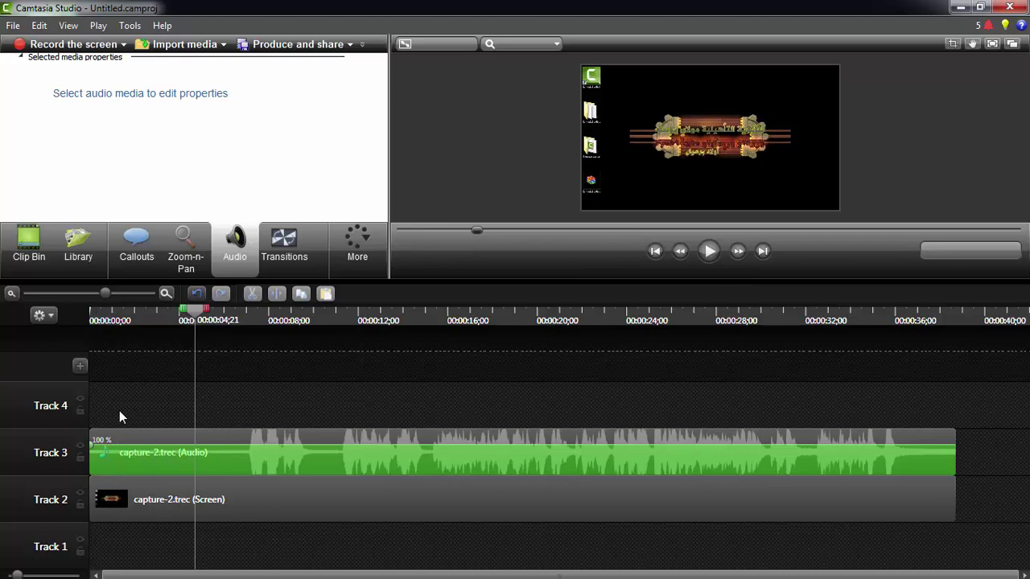
# - Turn off and lock Track 3, play the timeline without its audio, and return the playhead to the start
pyautogui.click(81, 447)
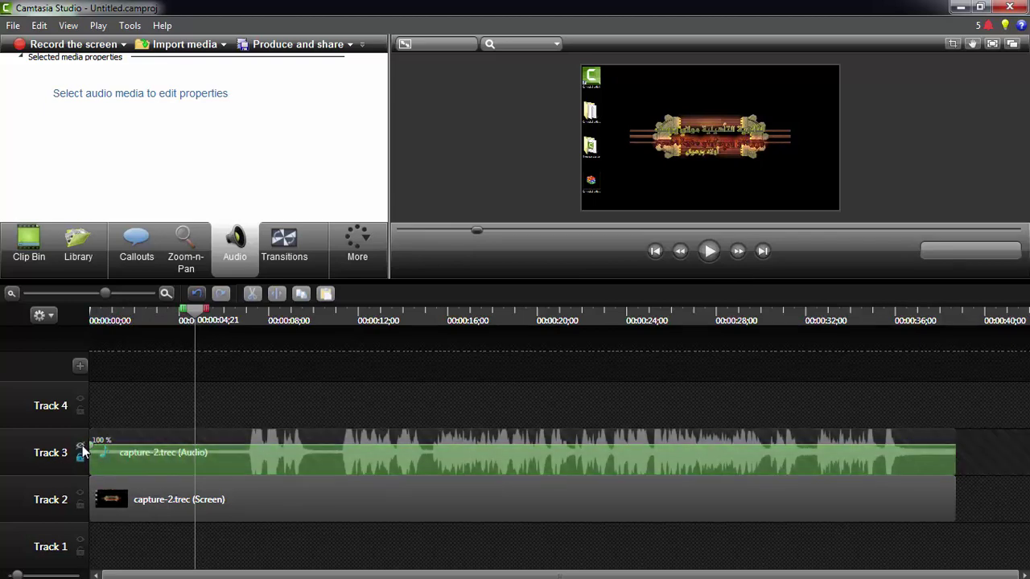
pyautogui.click(710, 252)
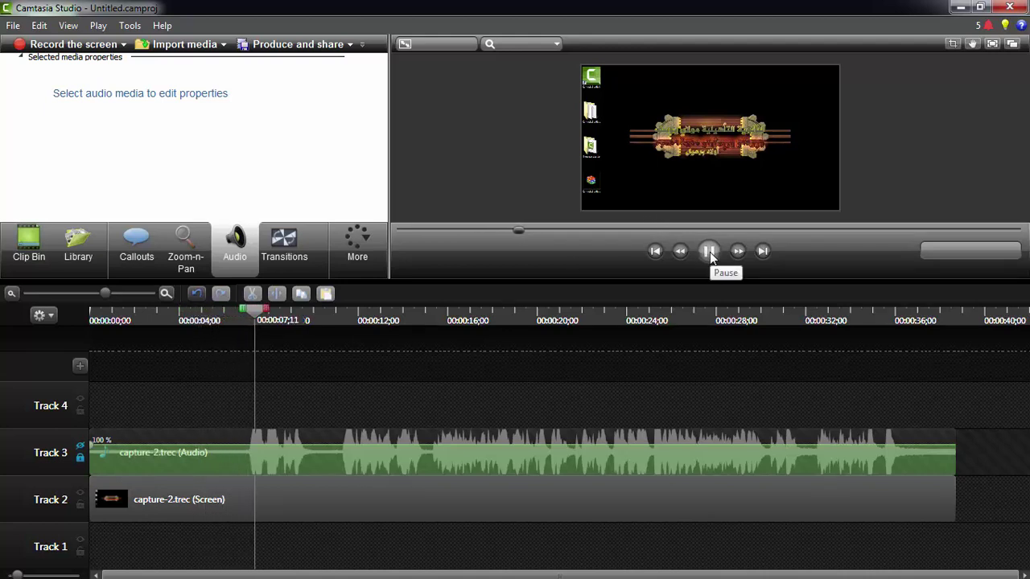
pyautogui.click(710, 252)
pyautogui.moveTo(268, 316); pyautogui.dragTo(88, 329)
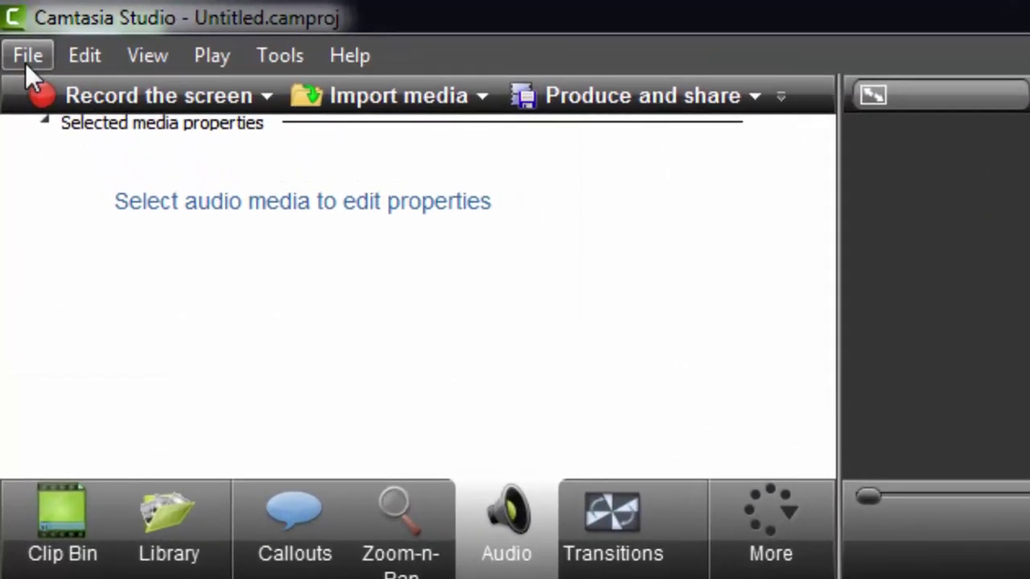
pyautogui.click(22, 53)
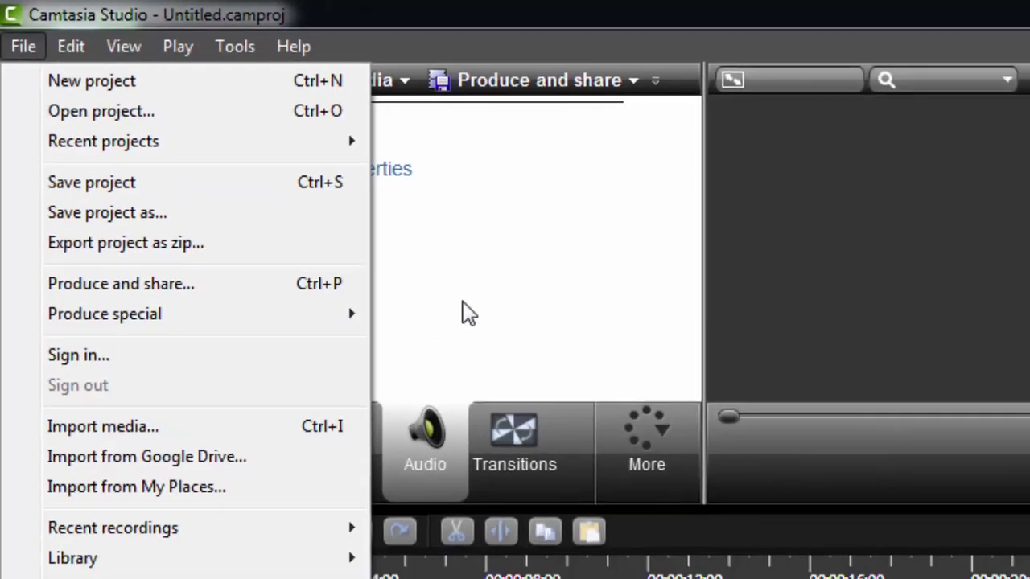
pyautogui.click(558, 372)
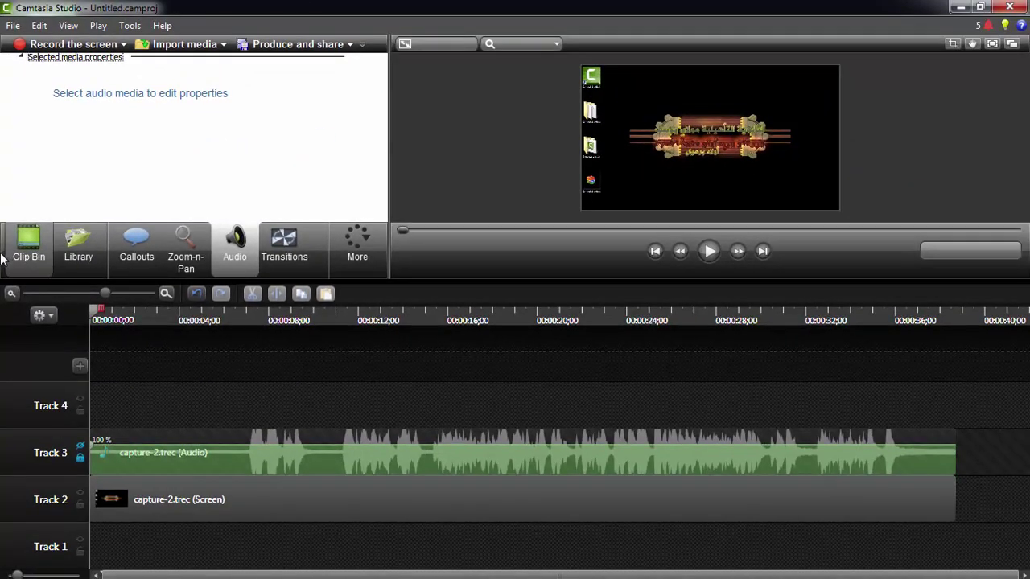
# - Import test_fini.mp3 from the test folder into the Clip Bin after a brief playback check of the file
pyautogui.click(6, 256)
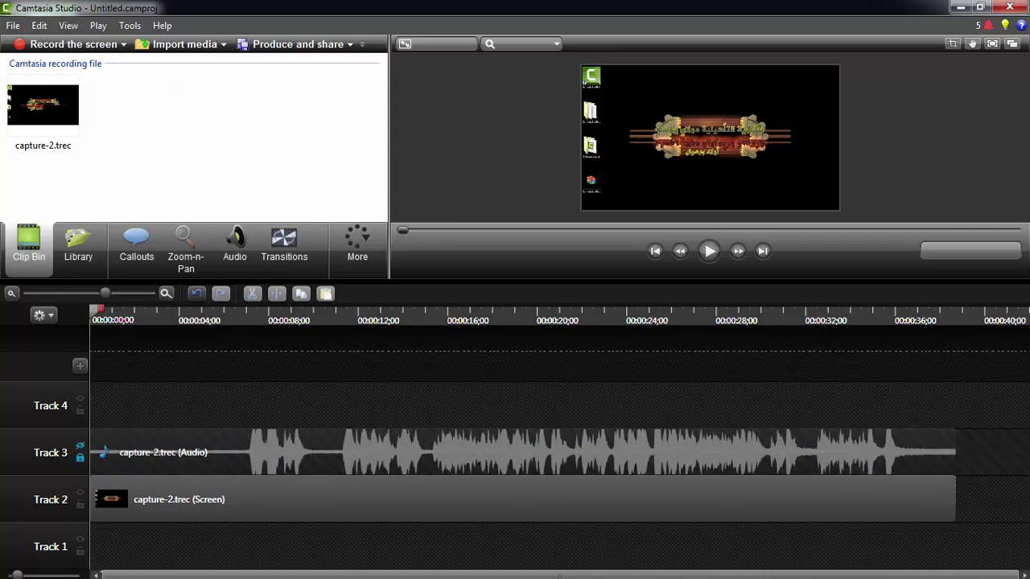
pyautogui.hotkey('alt', 'Tab')
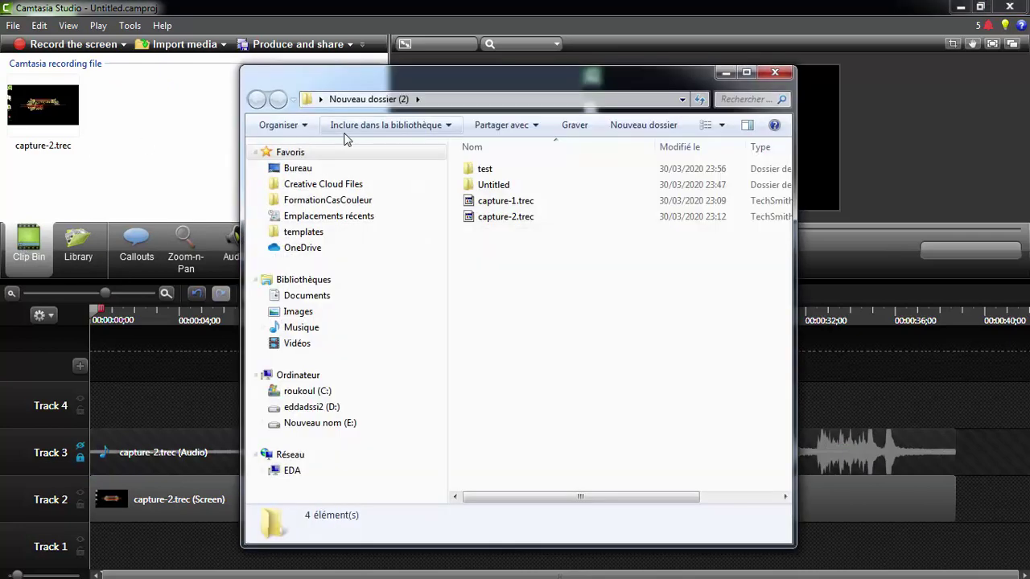
pyautogui.doubleClick(501, 169)
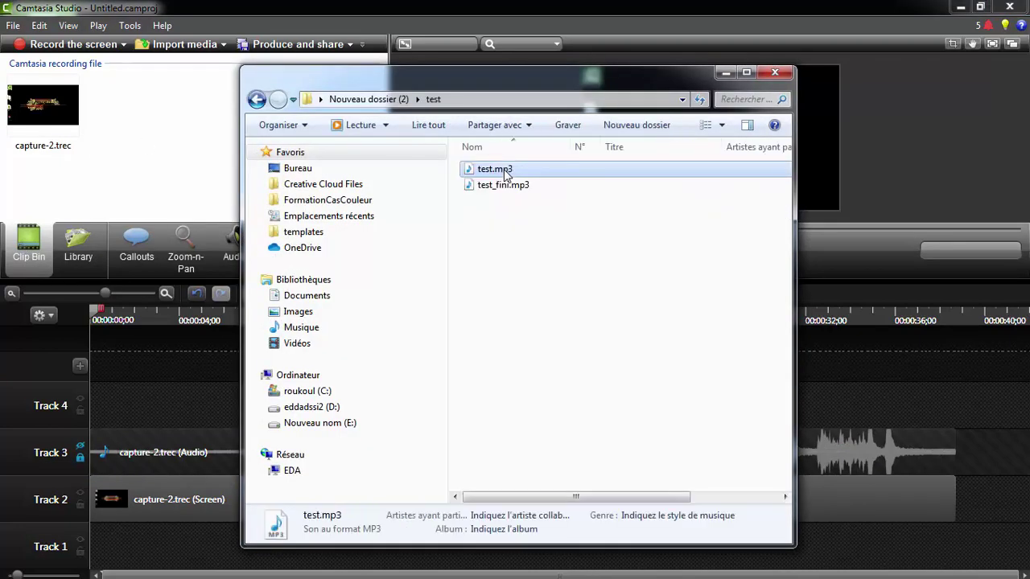
pyautogui.doubleClick(508, 186)
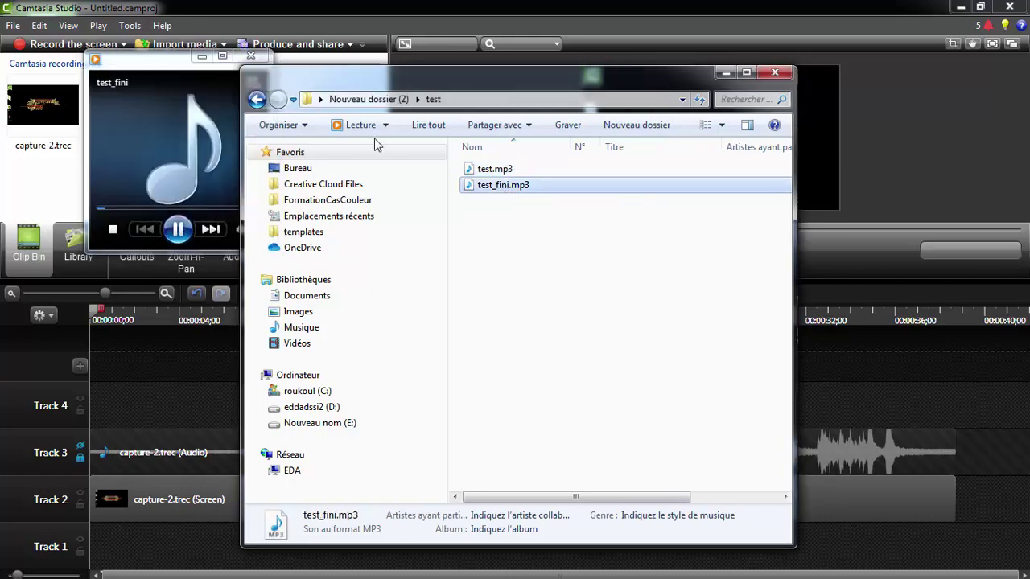
pyautogui.click(250, 57)
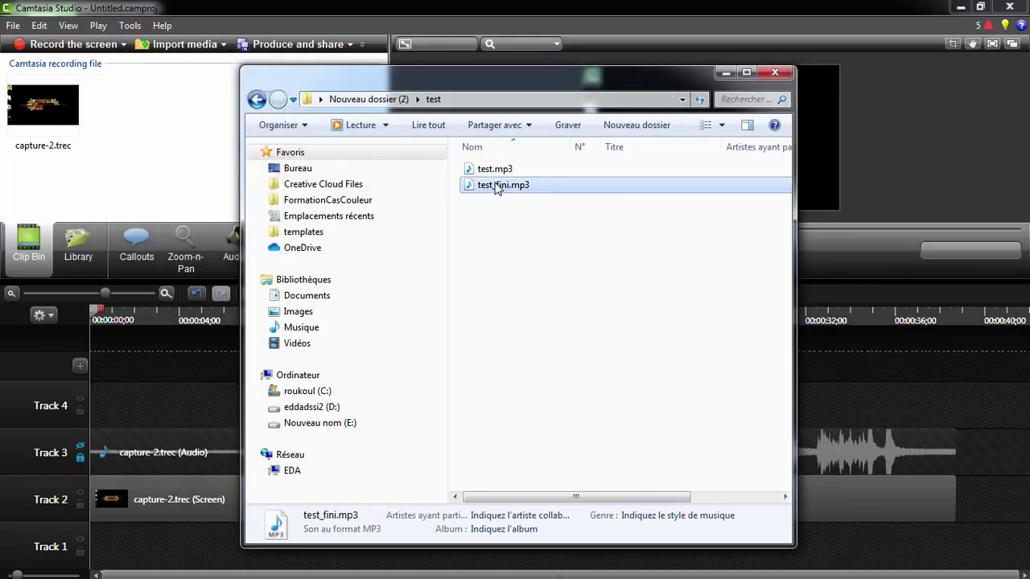
pyautogui.moveTo(486, 193); pyautogui.dragTo(175, 152)
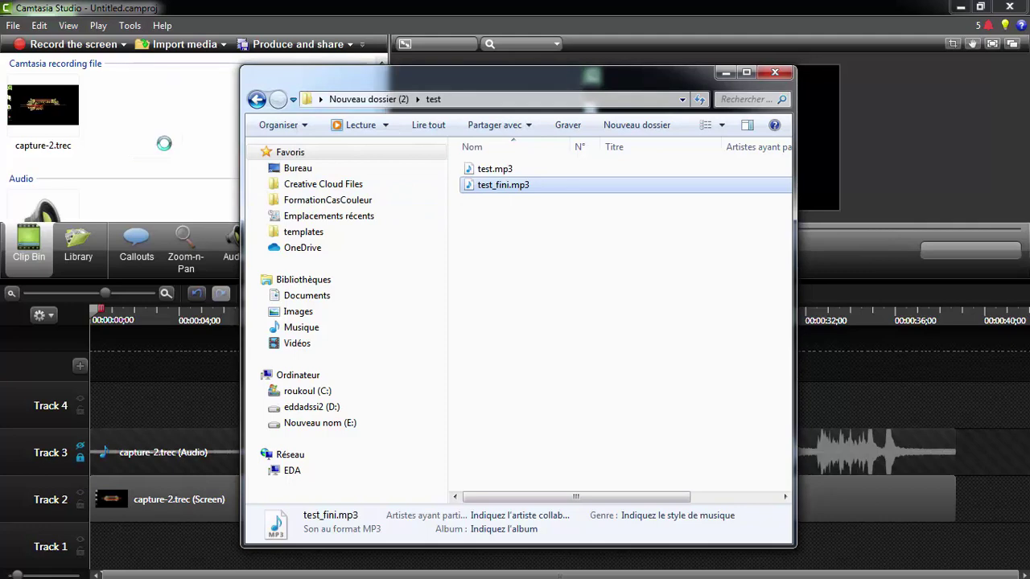
pyautogui.click(775, 73)
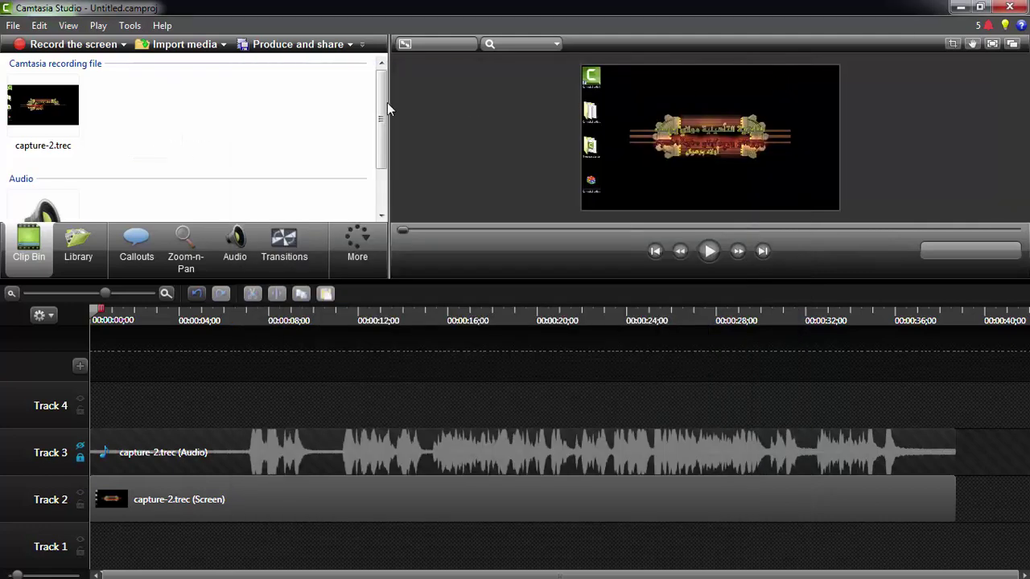
# - Place test_fini.mp3 at the start of Track 4 and preview the timeline with the cleaned audio
pyautogui.moveTo(383, 85); pyautogui.dragTo(385, 133)
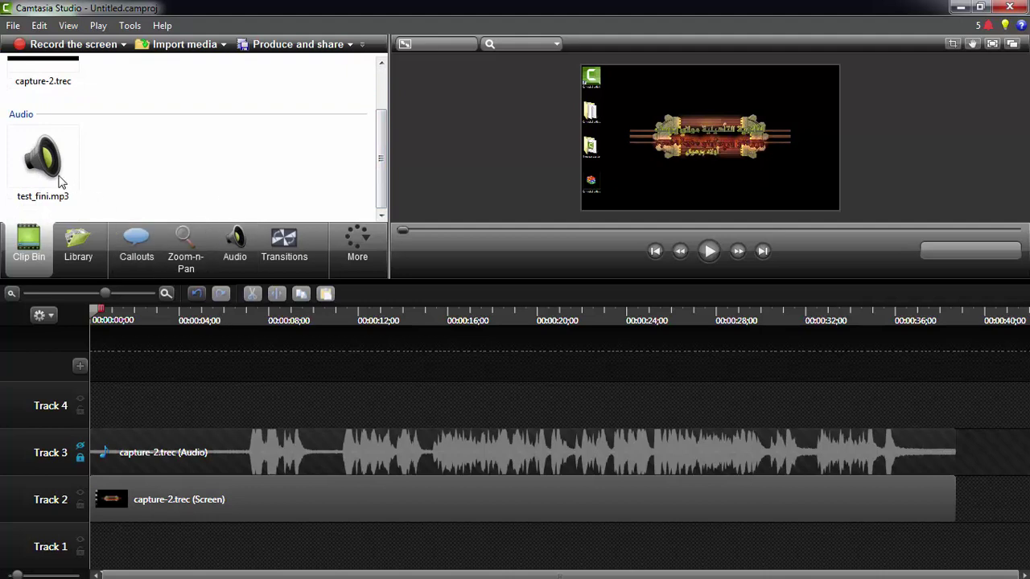
pyautogui.moveTo(60, 181); pyautogui.dragTo(136, 415)
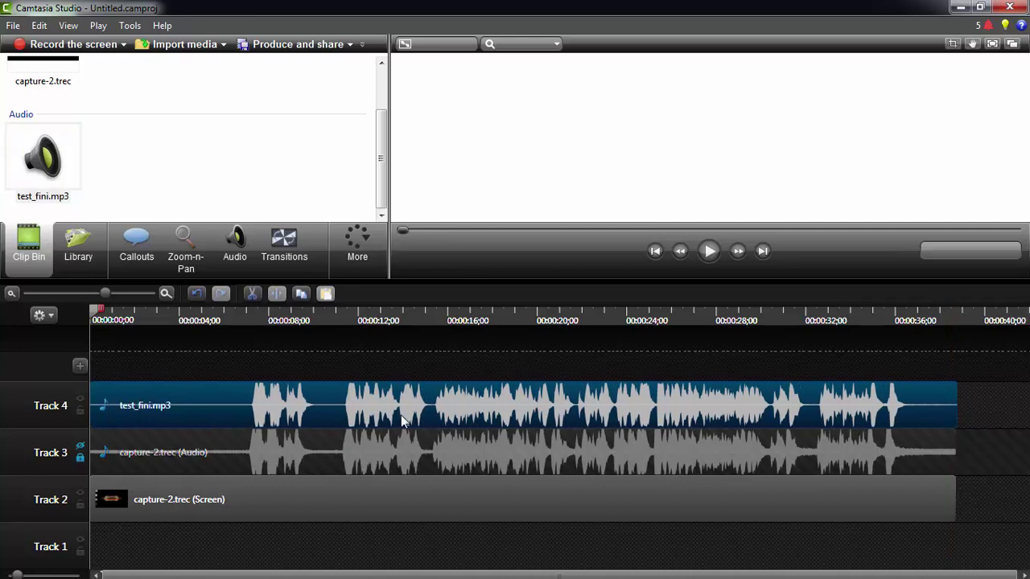
pyautogui.click(709, 252)
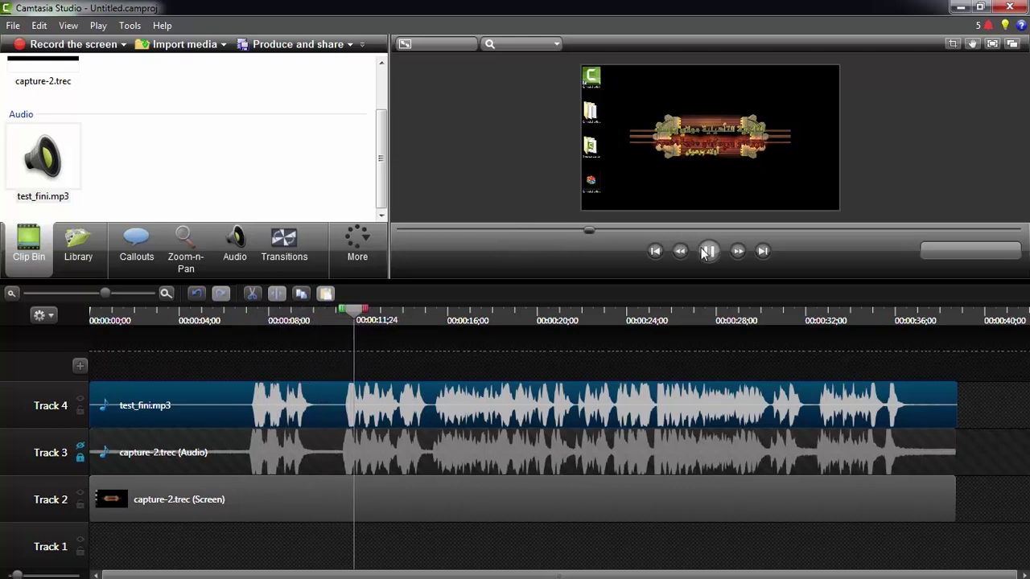
pyautogui.click(707, 252)
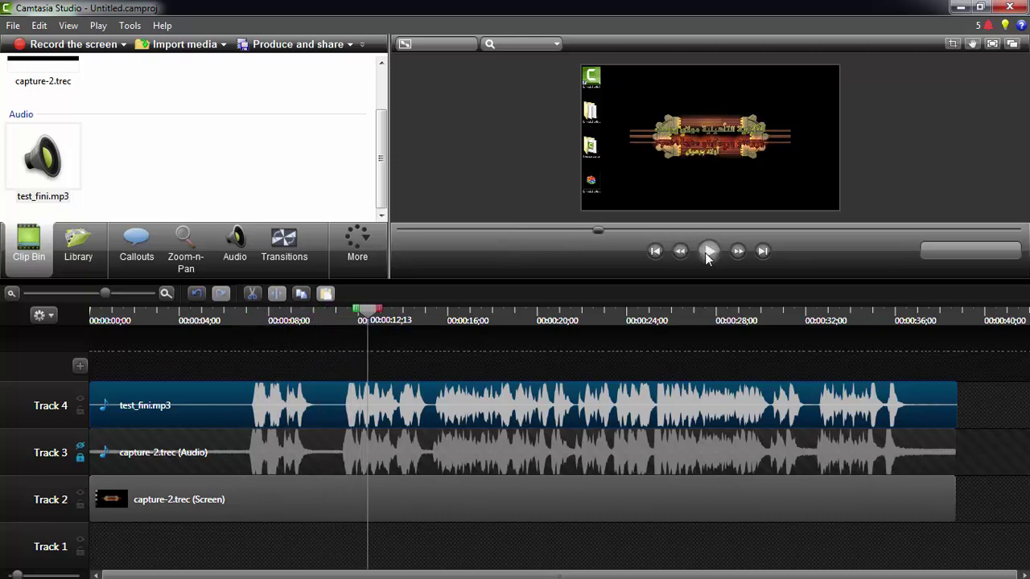
# - Unlock and turn on Track 3, and delete the original capture-2.trec audio clip from it
pyautogui.click(81, 458)
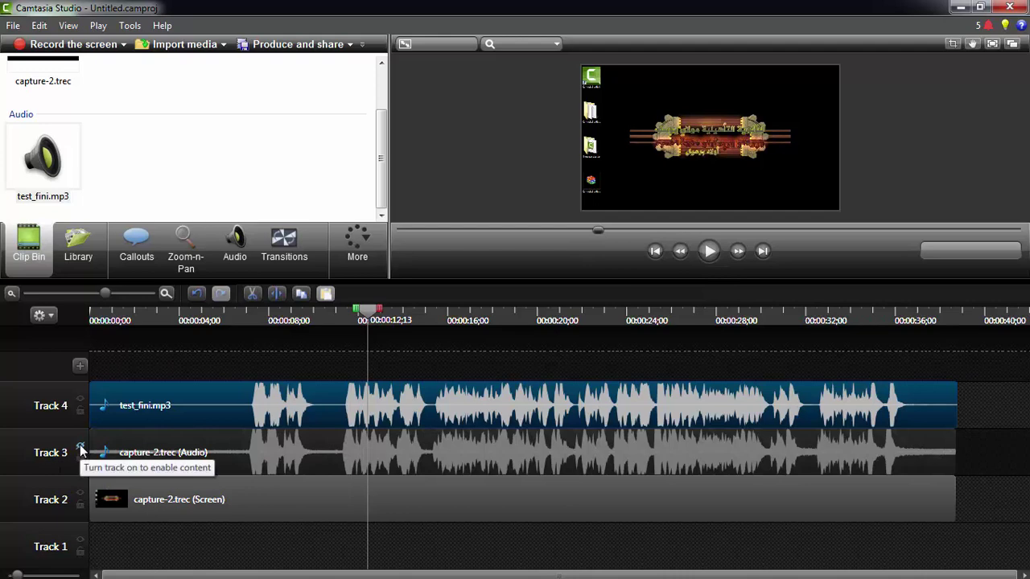
pyautogui.click(80, 451)
pyautogui.click(269, 465)
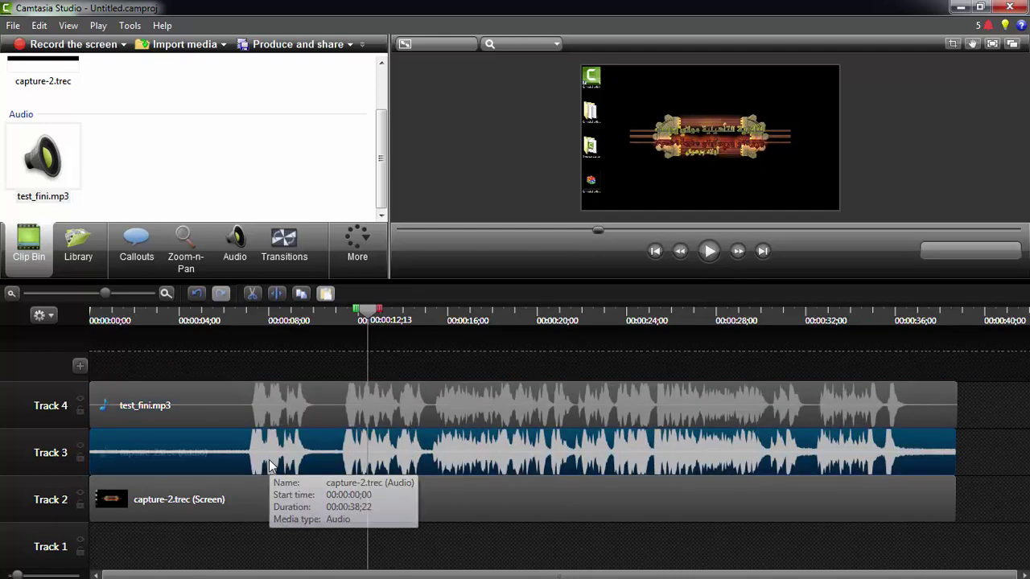
pyautogui.rightClick(269, 465)
pyautogui.click(318, 295)
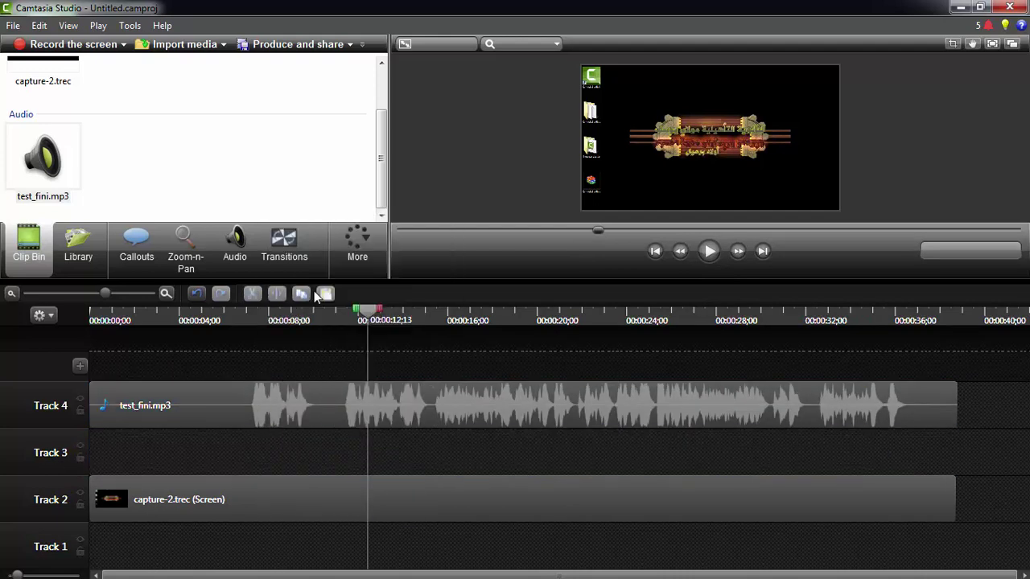
# - Move the test_fini.mp3 clip from Track 4 down to Track 3 and check it with a short playback
pyautogui.moveTo(320, 403); pyautogui.dragTo(316, 469)
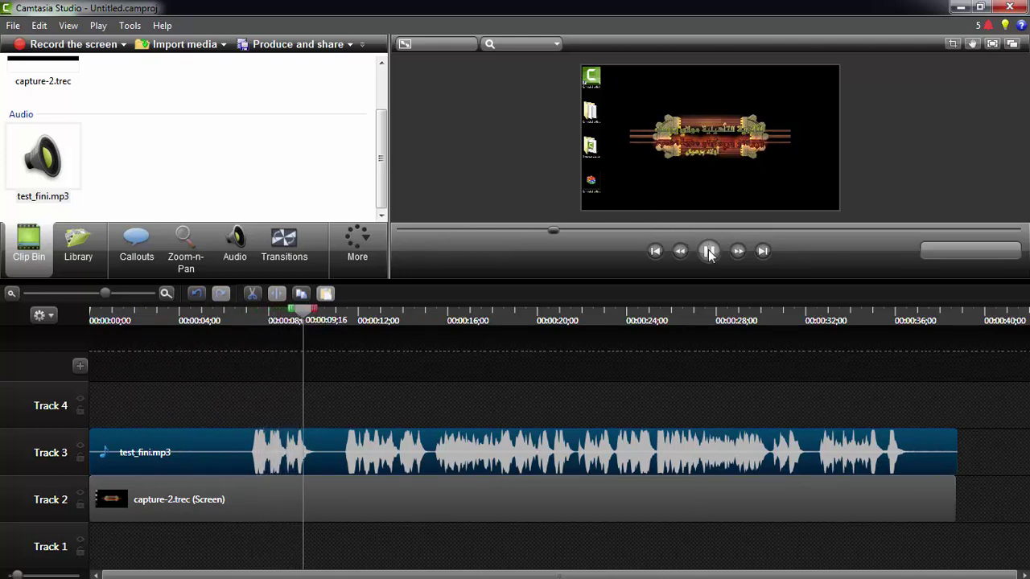
pyautogui.click(709, 251)
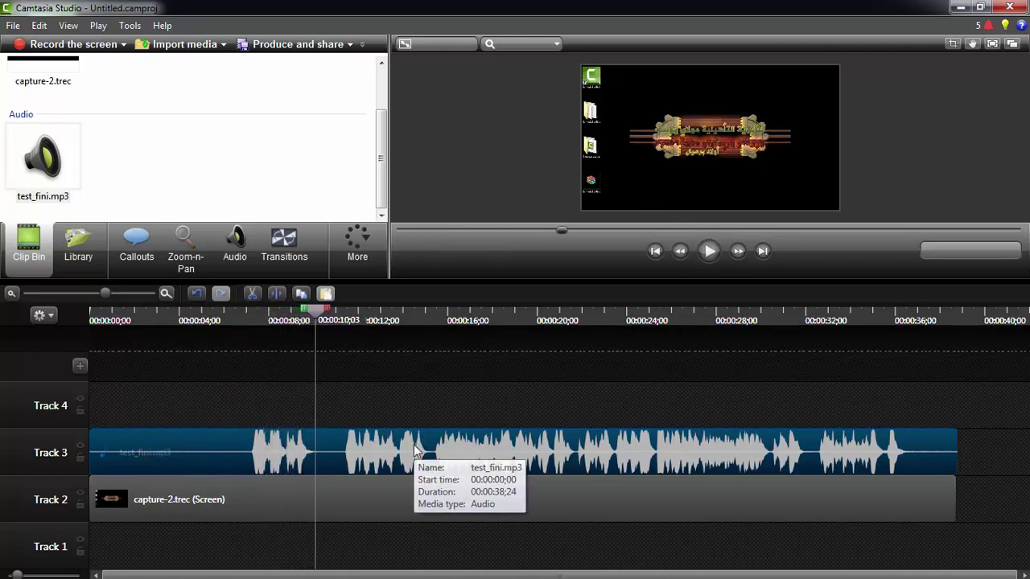
# - Enable noise removal on the test_fini.mp3 clip with auto noise training, and turn on clipping and click removal
pyautogui.click(230, 242)
pyautogui.click(32, 126)
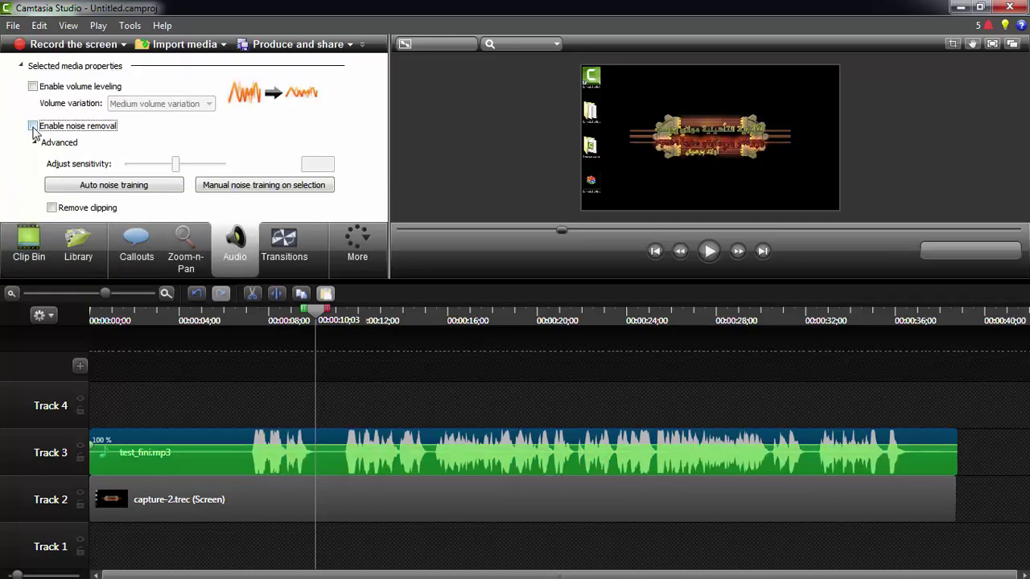
pyautogui.click(94, 189)
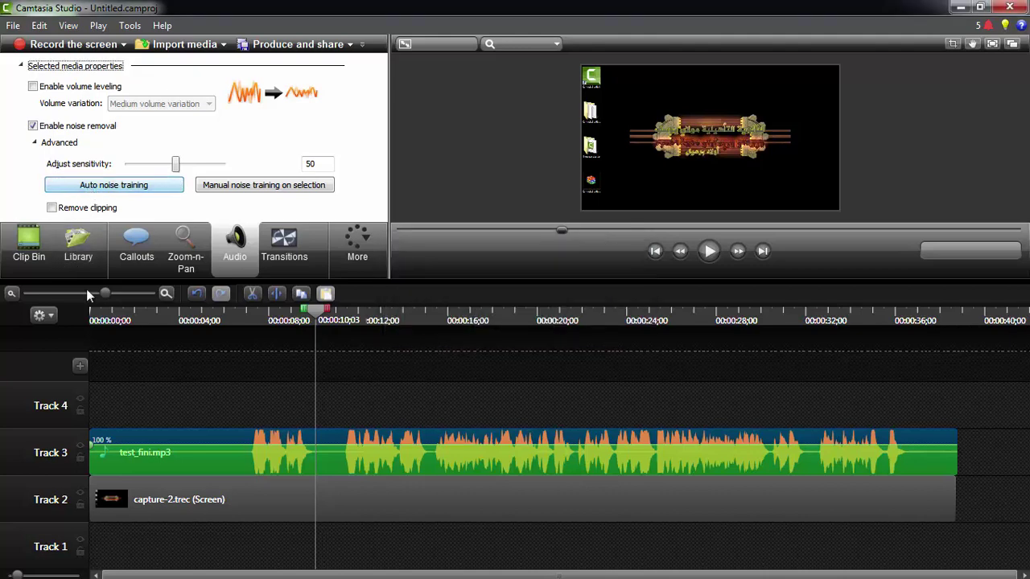
pyautogui.click(53, 207)
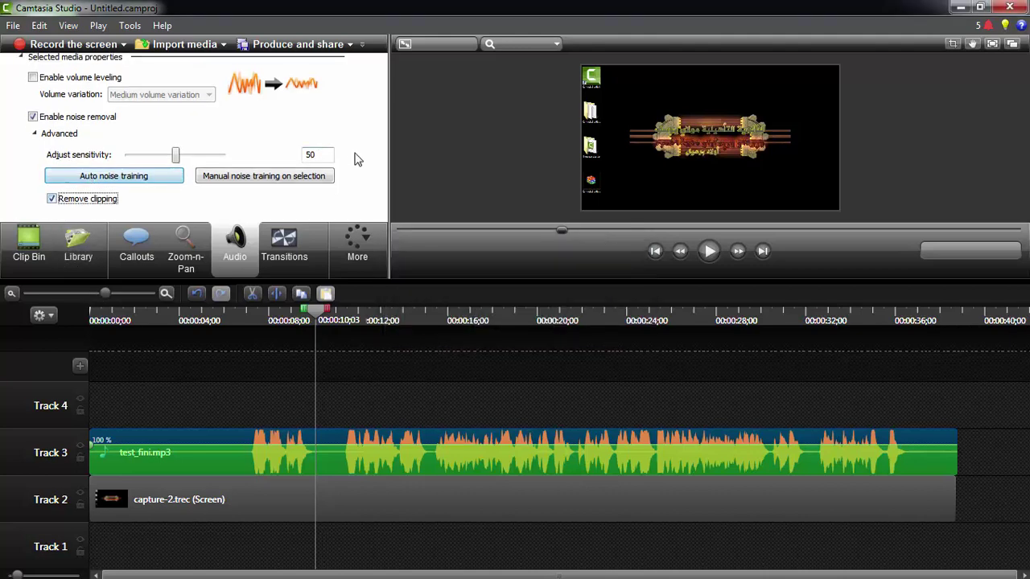
pyautogui.scroll(-1, 112, 201)
pyautogui.click(51, 201)
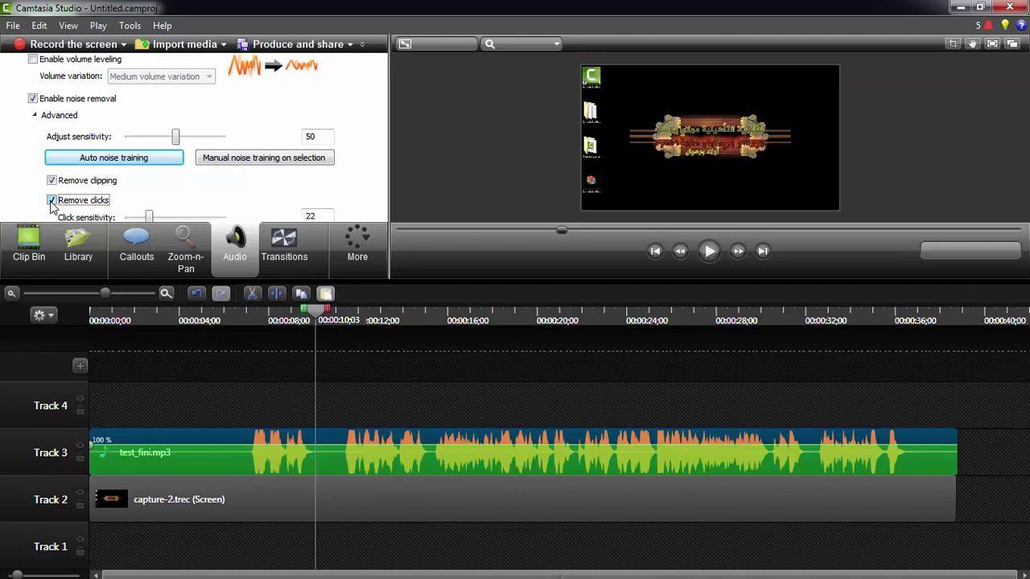
# - Raise the volume of the test_fini.mp3 clip by two increments
pyautogui.scroll(-2, 338, 168)
pyautogui.scroll(-3, 338, 167)
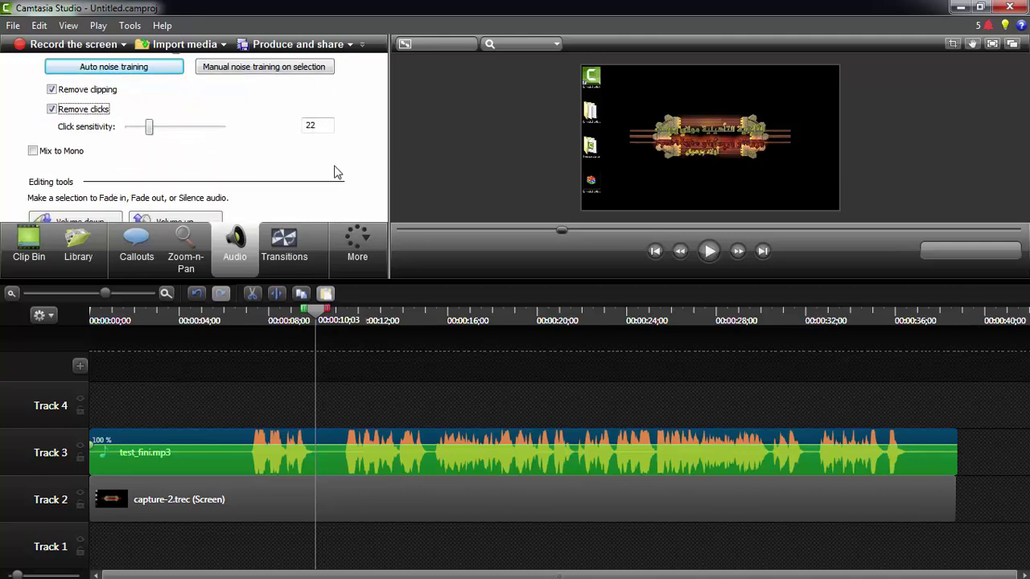
pyautogui.click(206, 190)
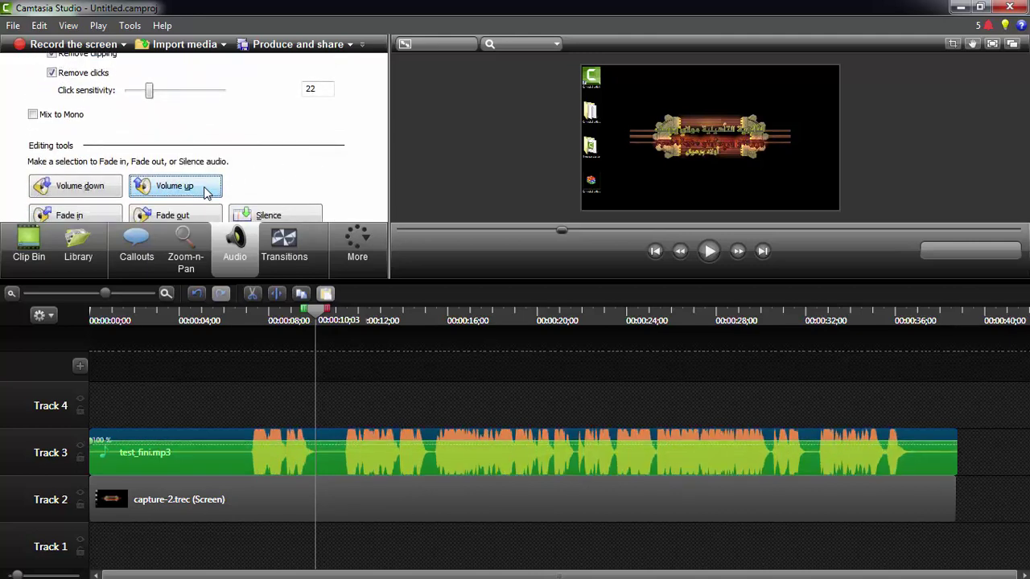
pyautogui.click(206, 190)
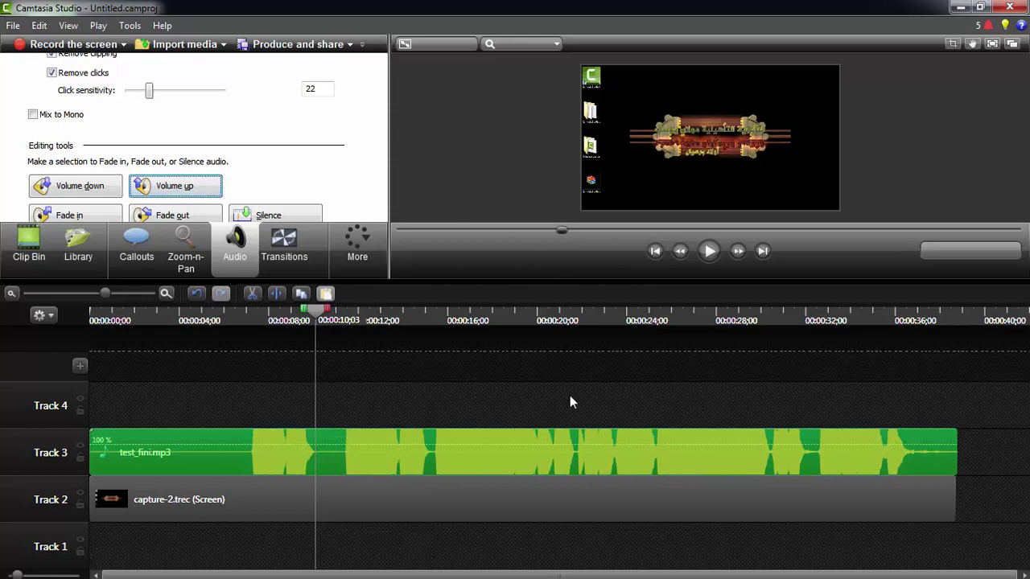
# - Move the playhead back to about 00:00:05;26 and play the timeline to check the processed audio
pyautogui.moveTo(325, 313); pyautogui.dragTo(230, 320)
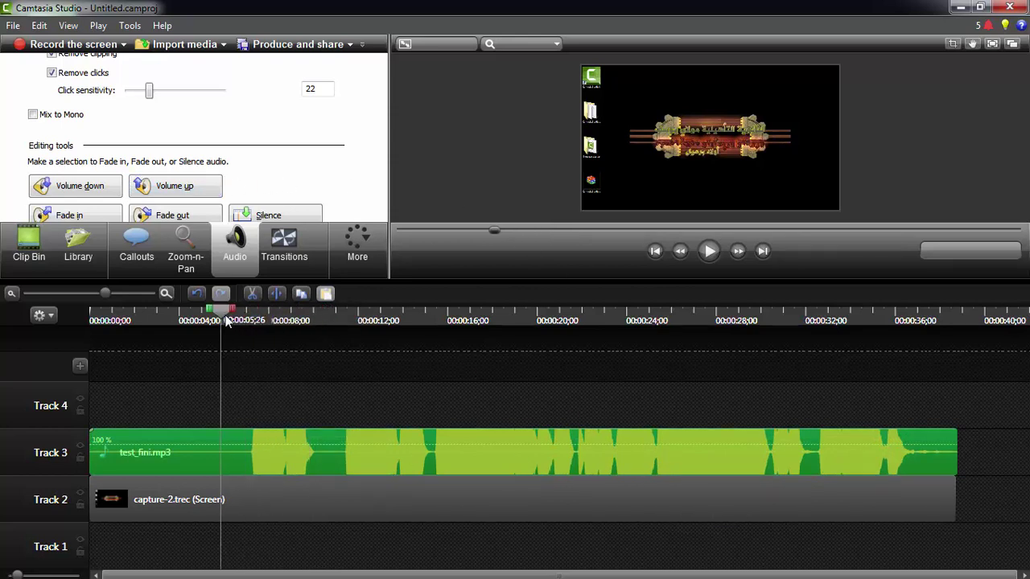
pyautogui.click(710, 251)
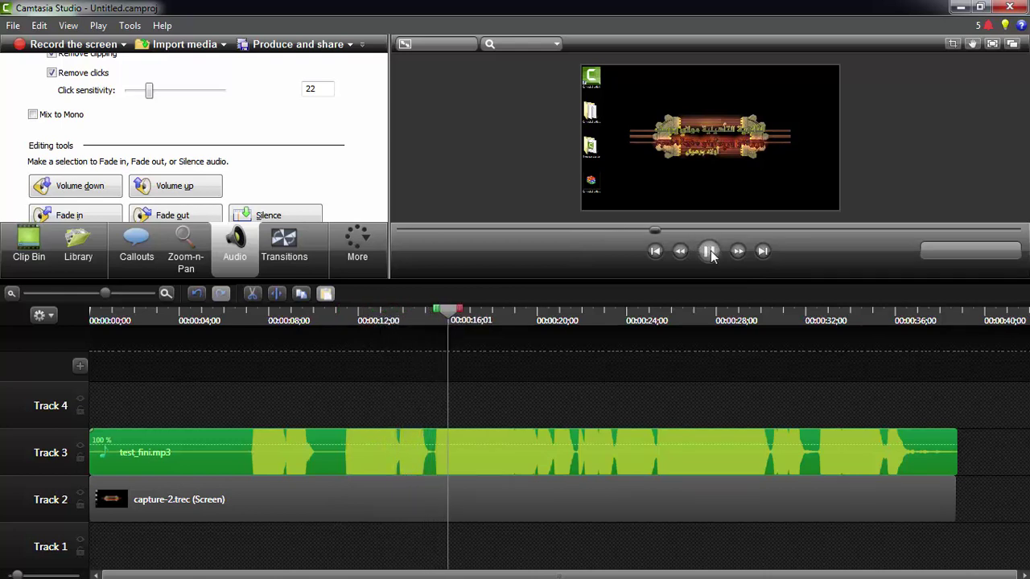
# - Stop the playback and produce the project with the maCHAINE preset as Untitled in the Nouveau dossier (2) folder, closing the production results
pyautogui.click(710, 251)
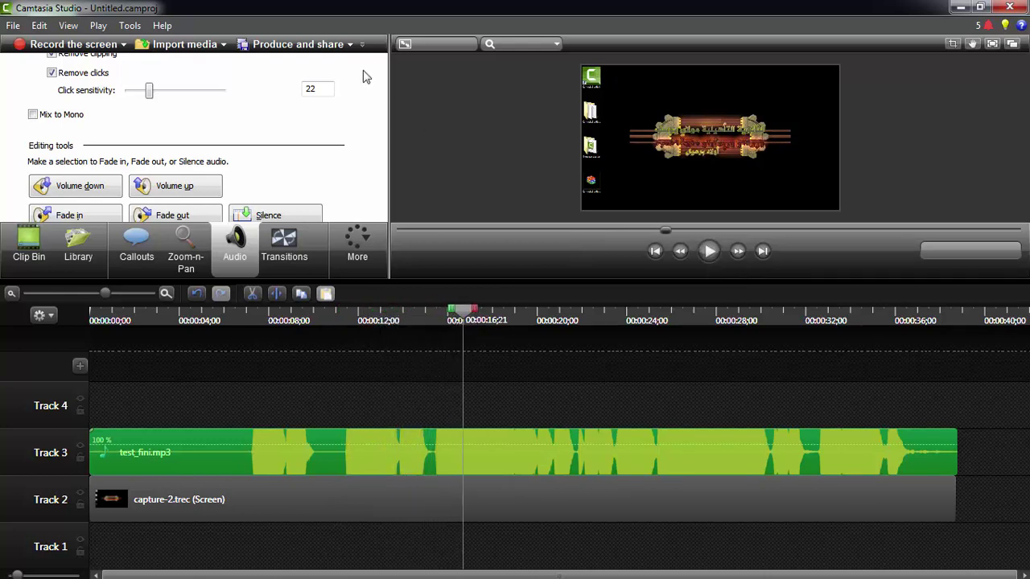
pyautogui.click(343, 46)
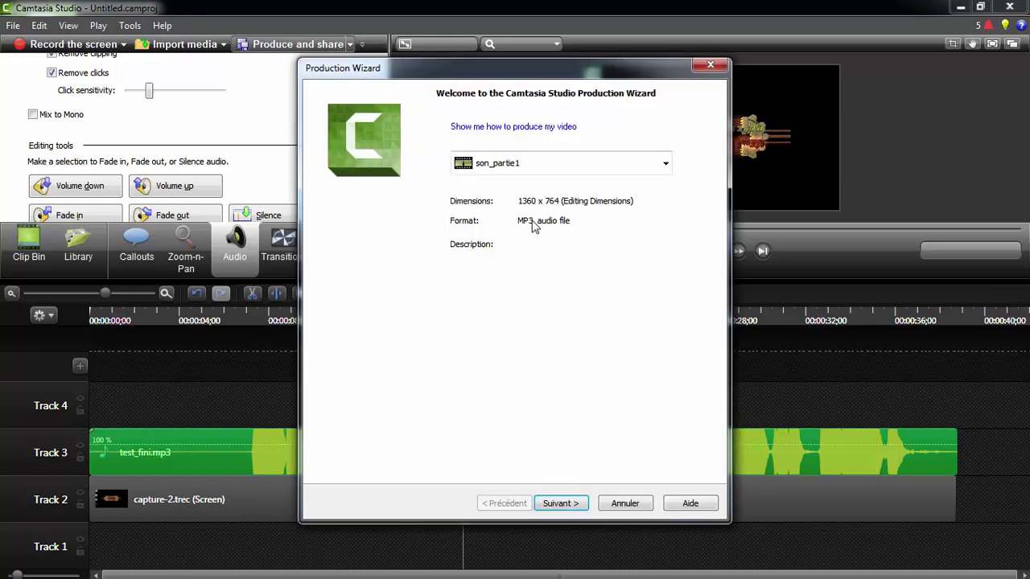
pyautogui.click(665, 165)
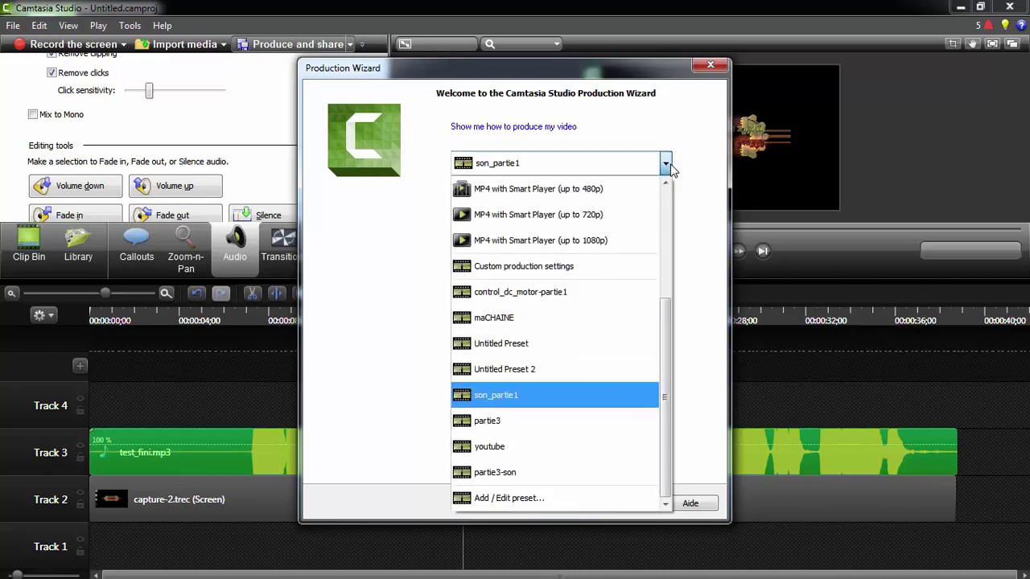
pyautogui.click(506, 320)
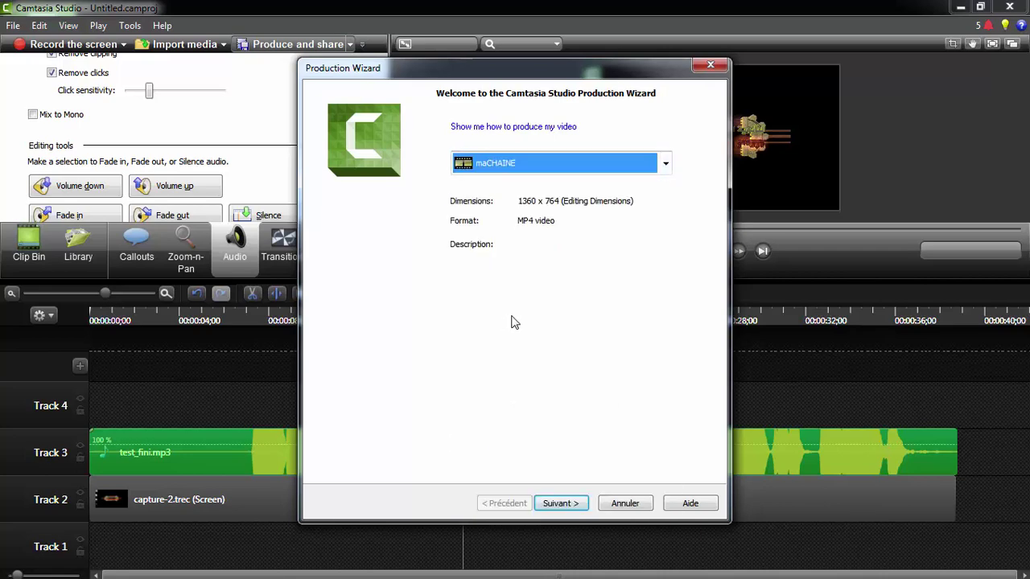
pyautogui.click(561, 503)
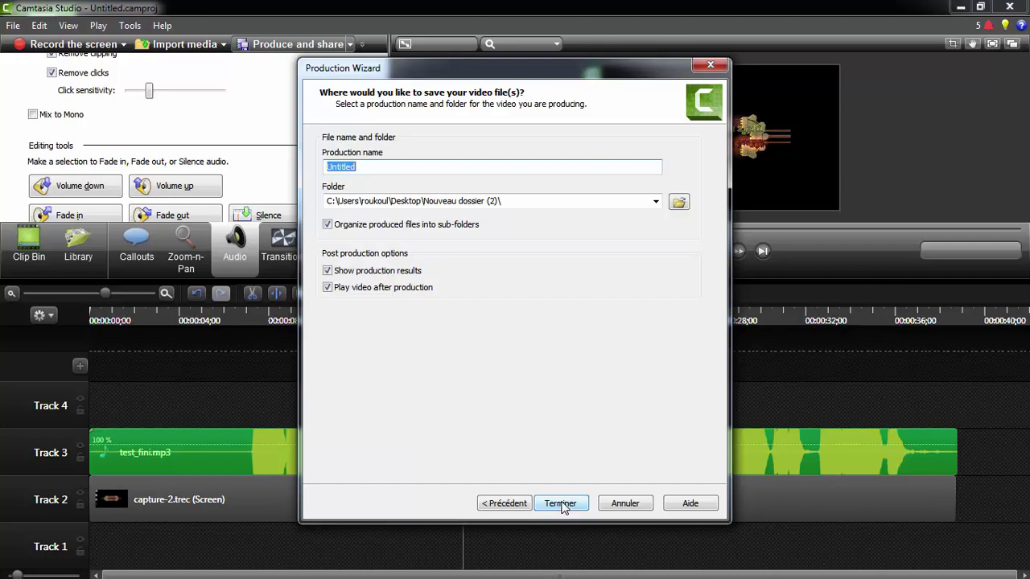
pyautogui.click(560, 504)
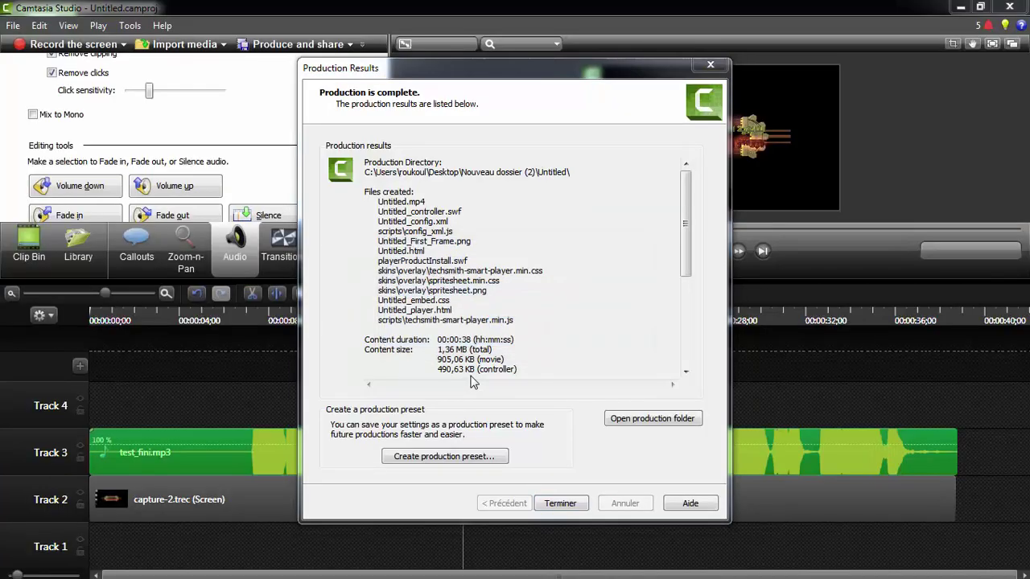
pyautogui.click(561, 503)
pyautogui.click(505, 491)
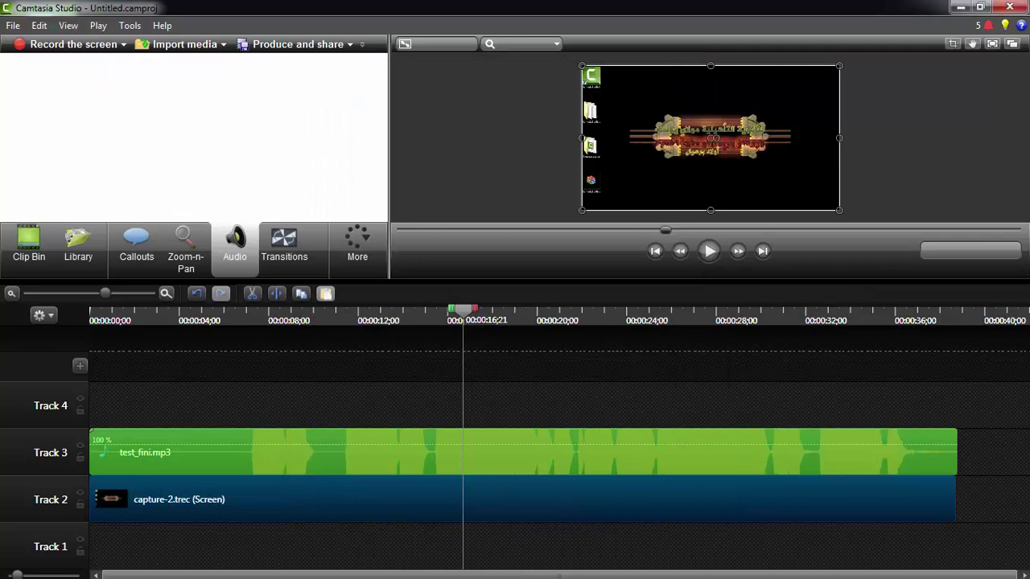
# - Switch to the file explorer, play Untitled.mp4 from the Untitled folder to check the produced video, and close the player and folder
pyautogui.hotkey('alt', 'Tab')
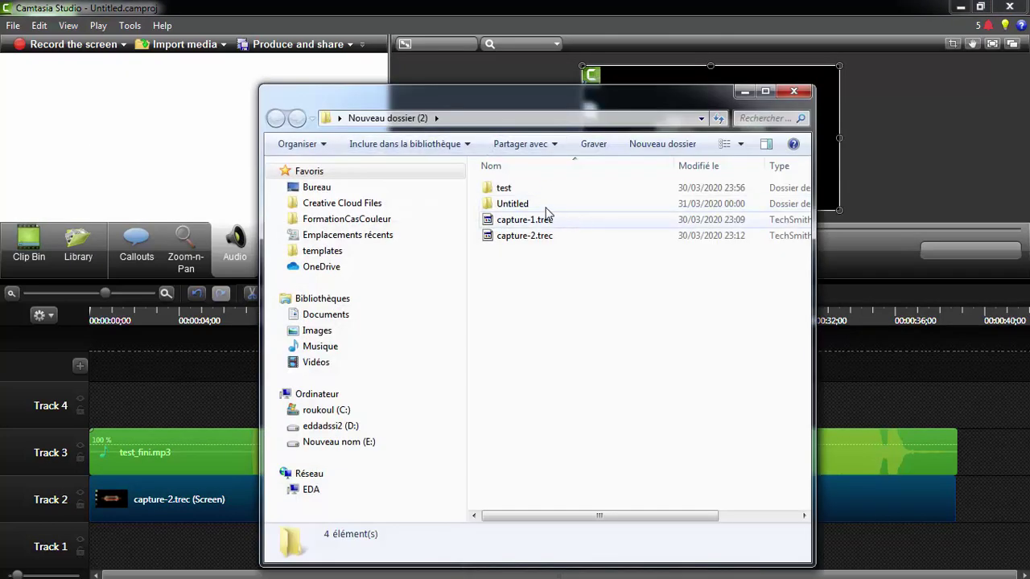
pyautogui.doubleClick(524, 203)
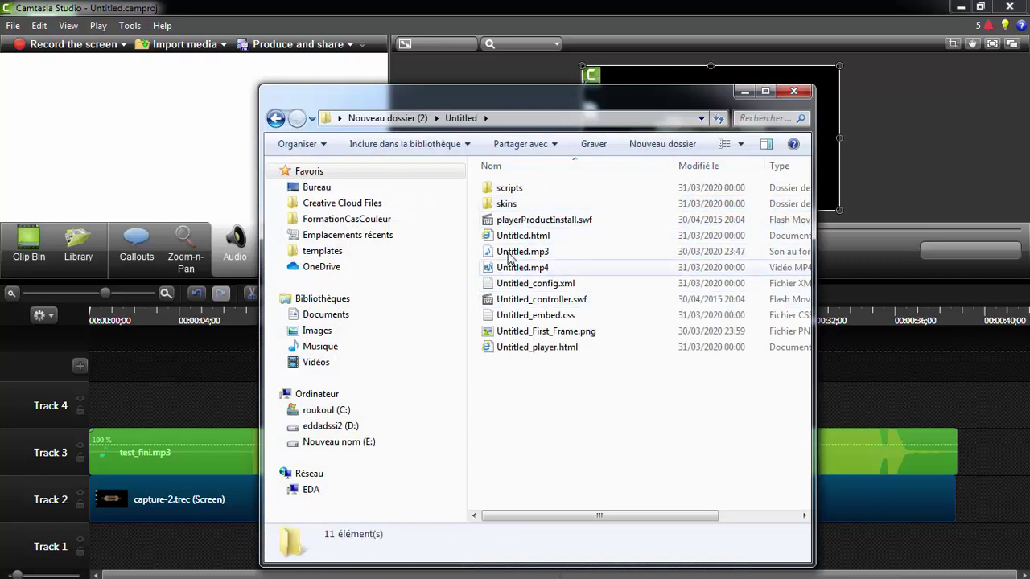
pyautogui.click(508, 238)
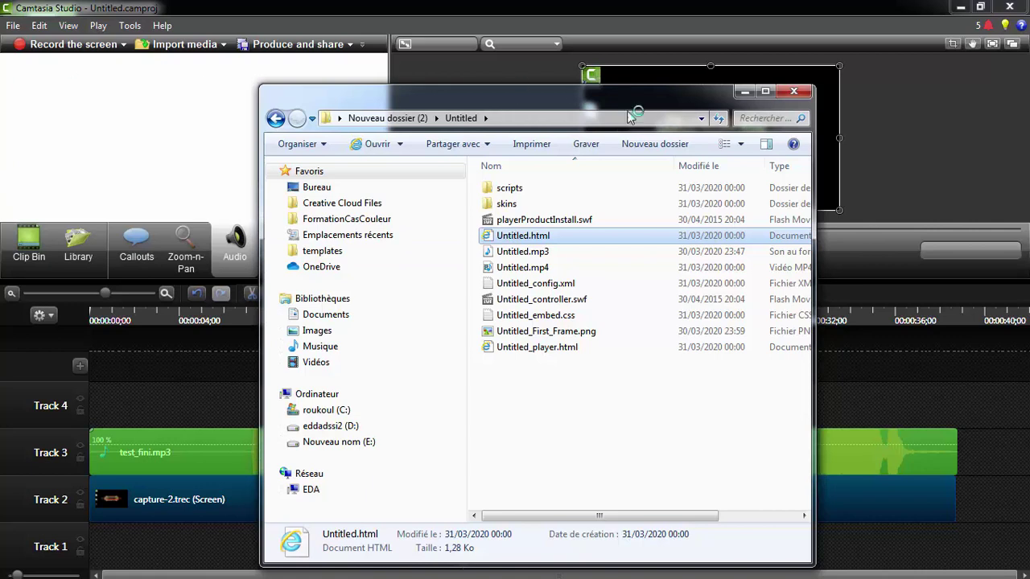
pyautogui.doubleClick(523, 267)
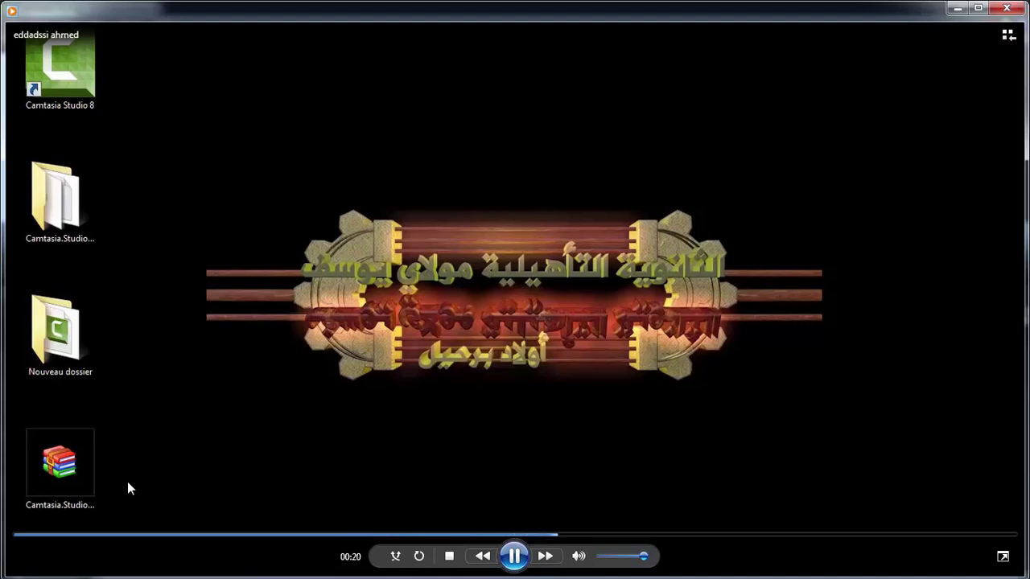
pyautogui.click(1012, 11)
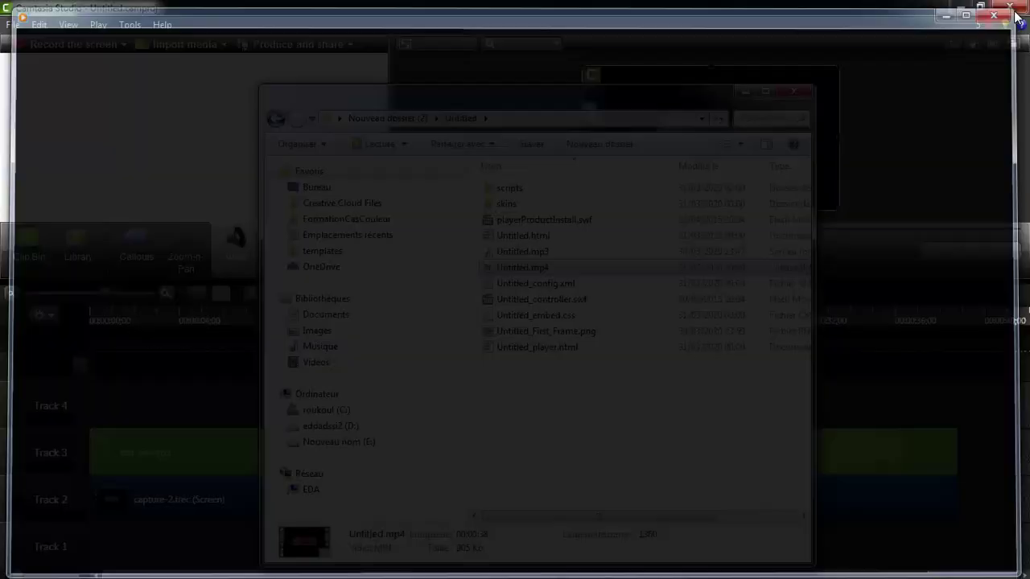
pyautogui.click(794, 93)
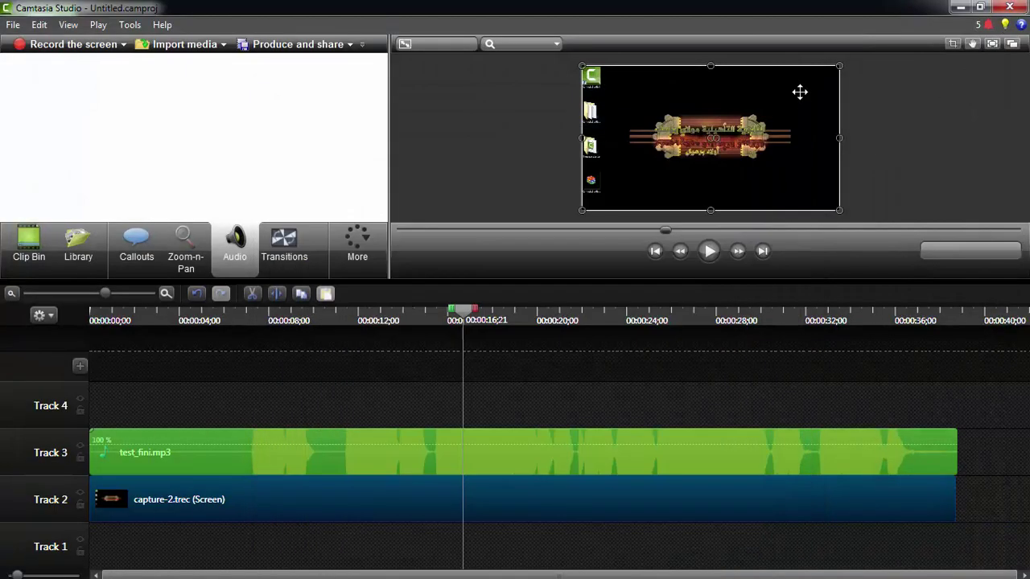